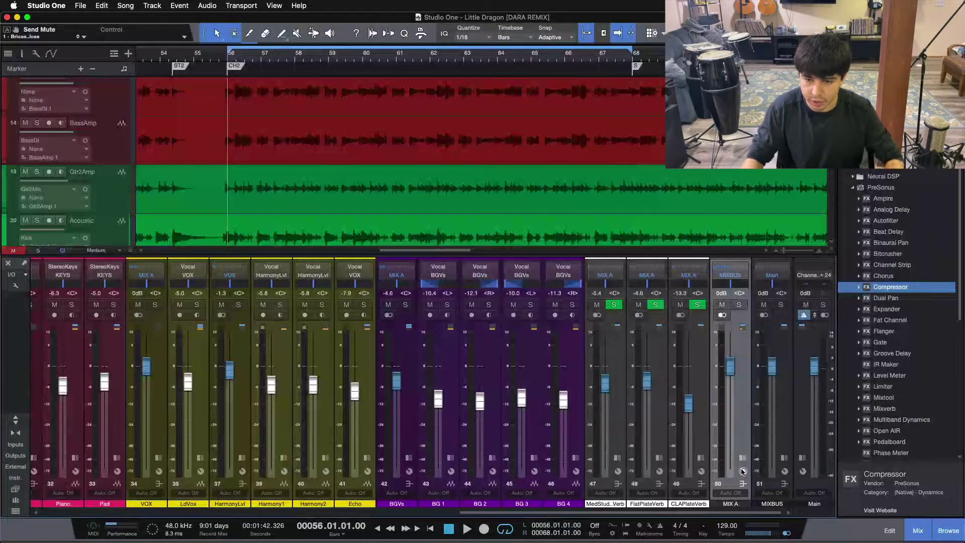
Step: Expand the MIX A bus to show its effects, and play the looped chorus comparing them bypassed and active
click(742, 456)
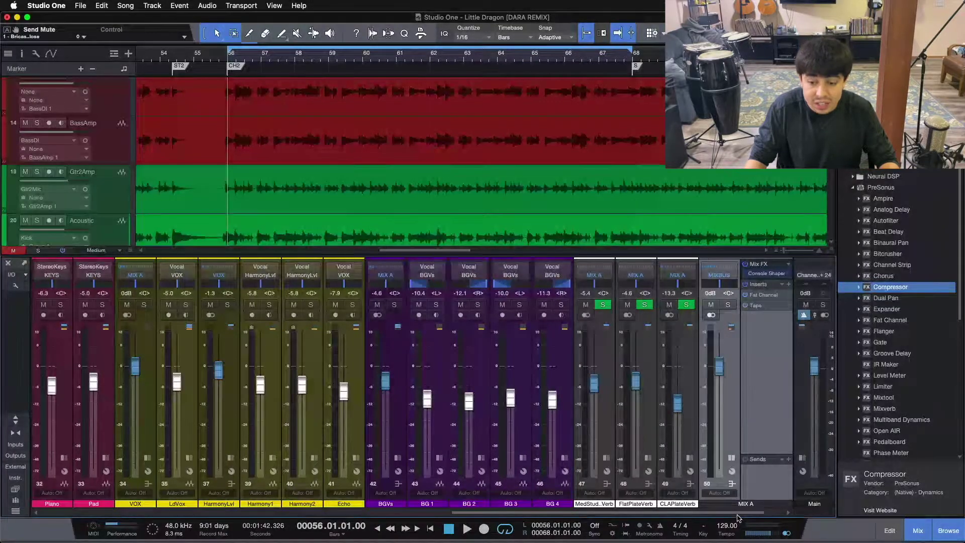
scroll(760, 465, right, 1)
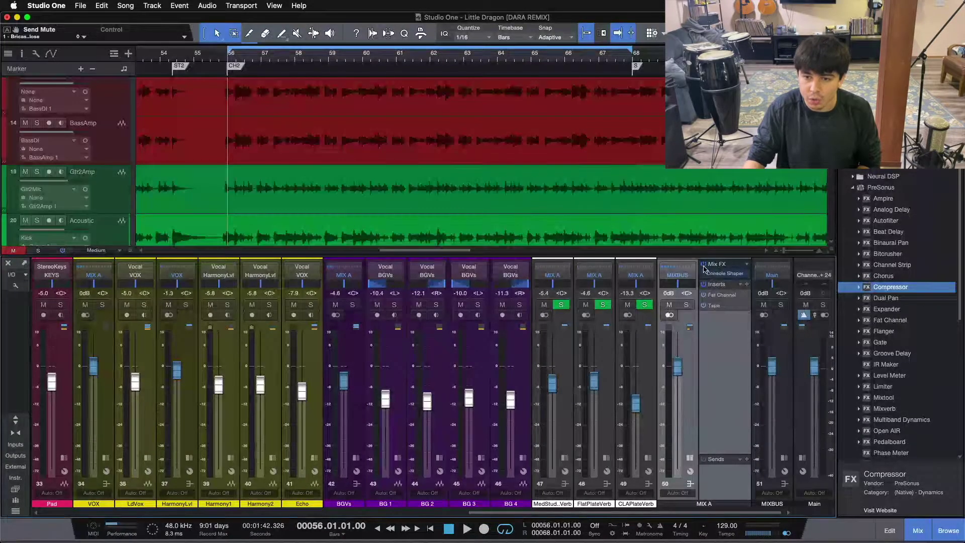
key(space)
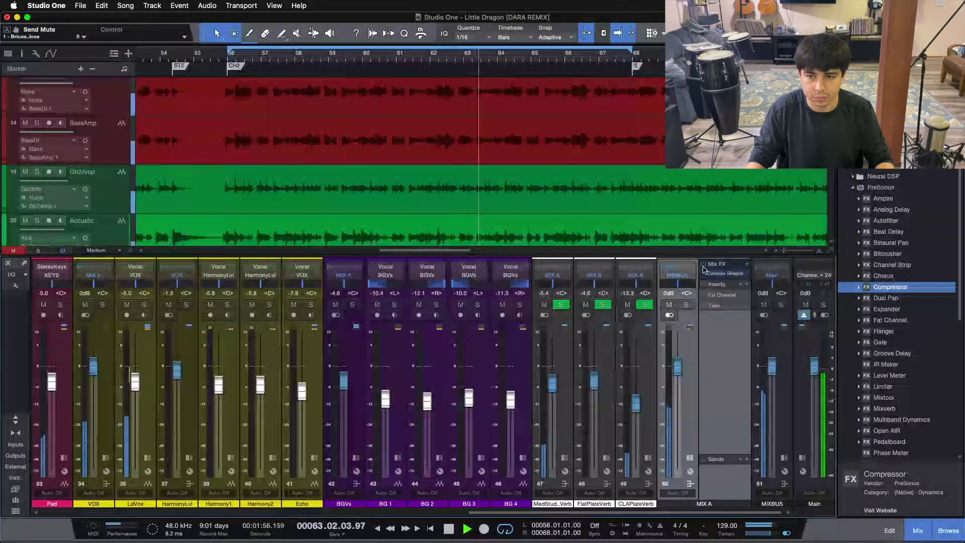
click(706, 296)
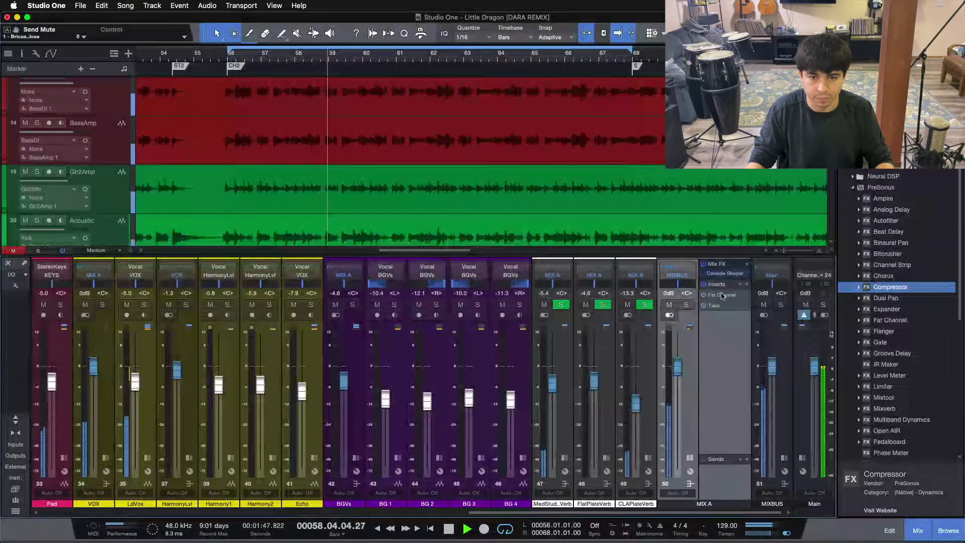
Step: Inspect the compressor section of the Fat Channel on the MIX A bus during playback, closing its window and stopping
click(722, 295)
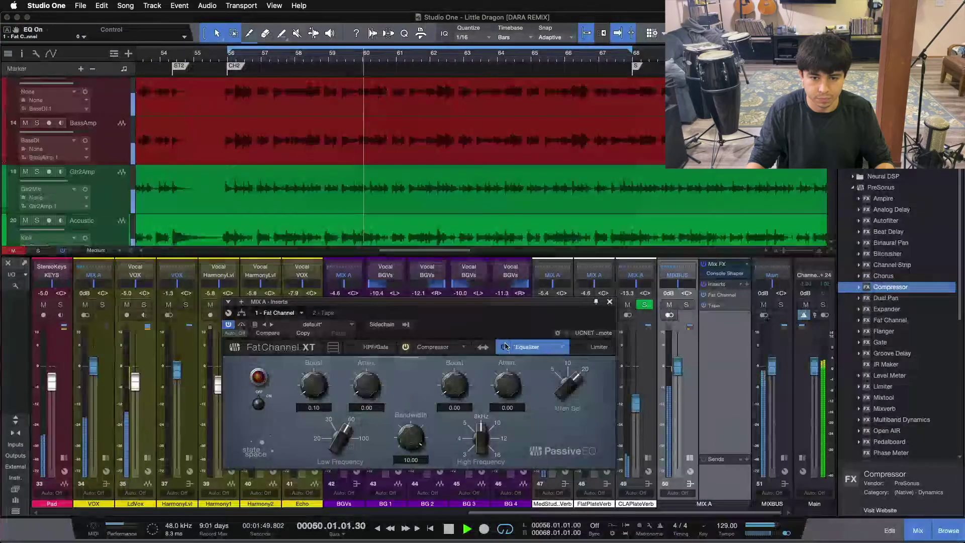
click(433, 347)
drag(522, 327, 598, 327)
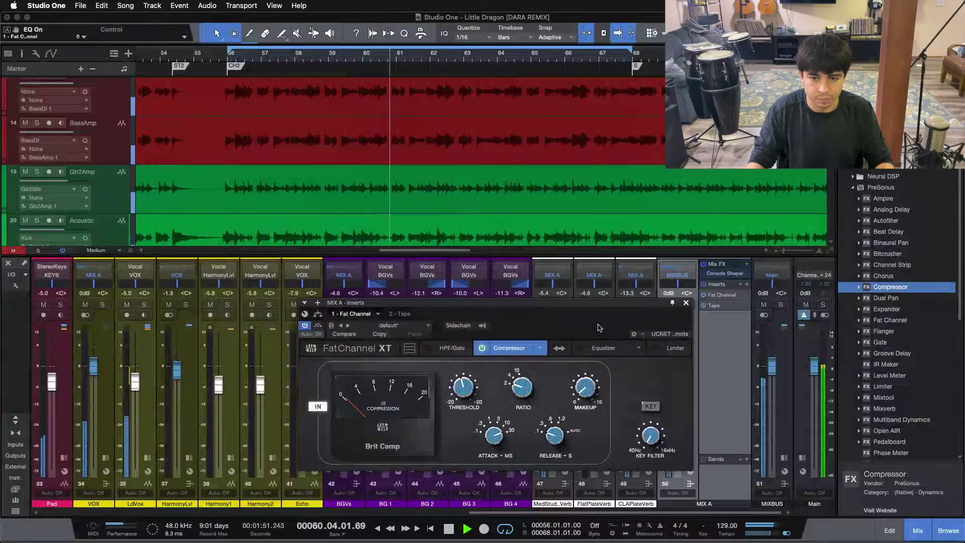
click(686, 302)
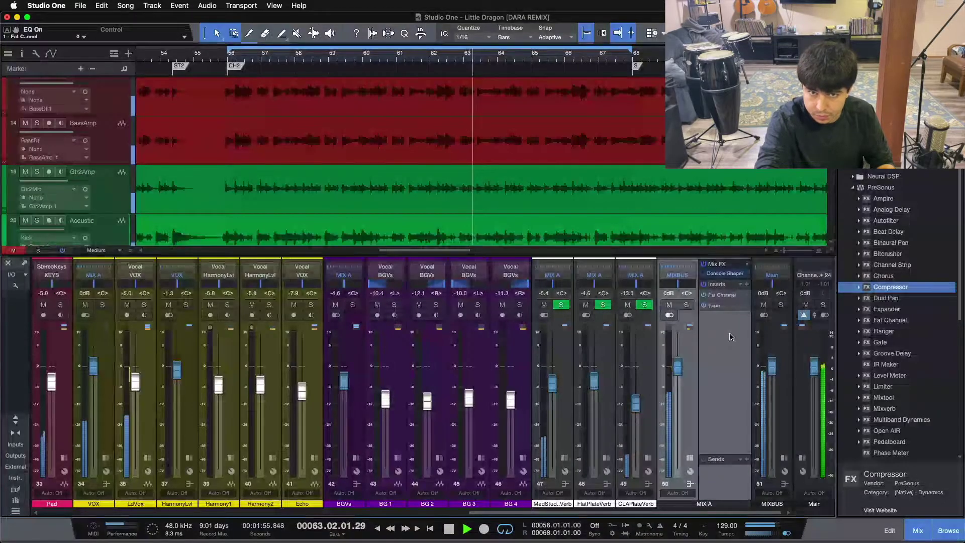
key(space)
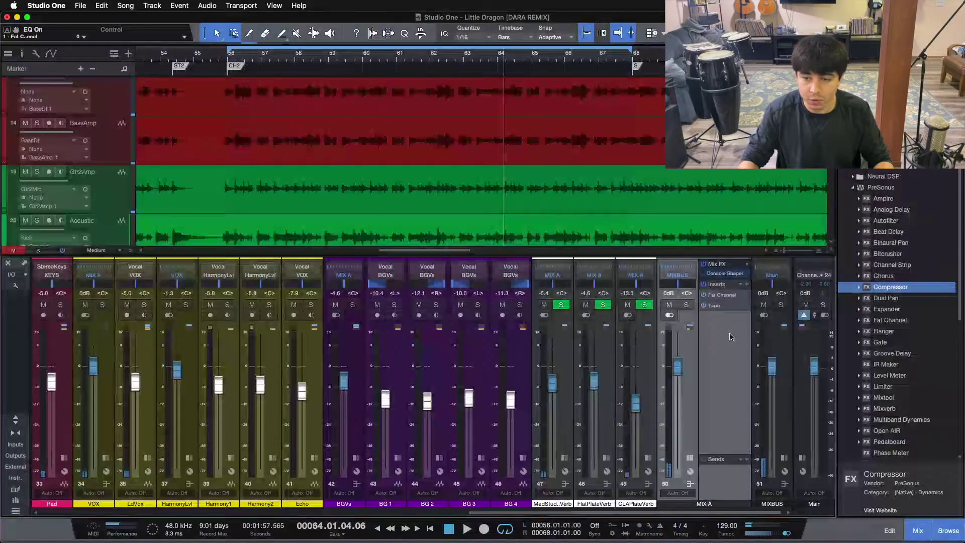
Step: Examine the Console Shaper, Fat Channel compressor and Tape settings on the MIX A bus
click(721, 276)
drag(560, 287, 409, 303)
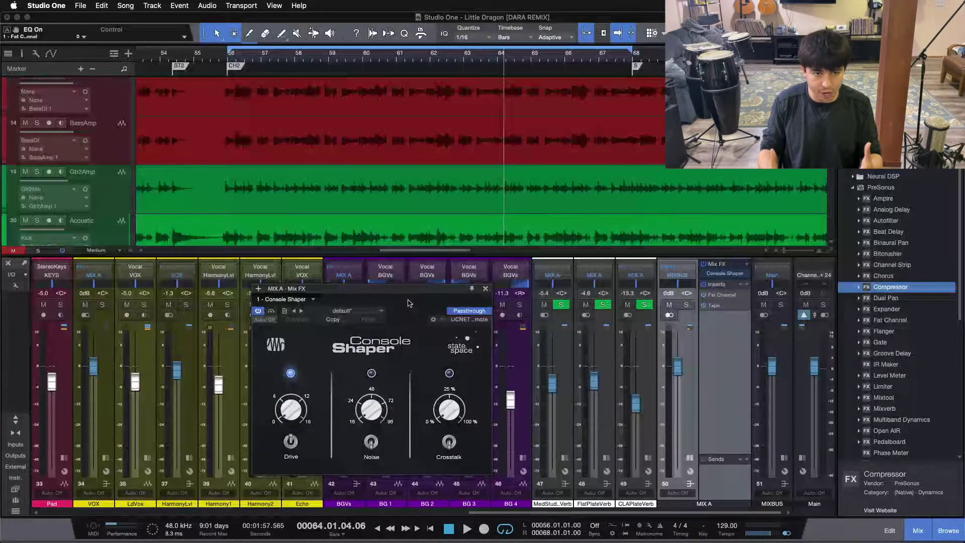
click(715, 295)
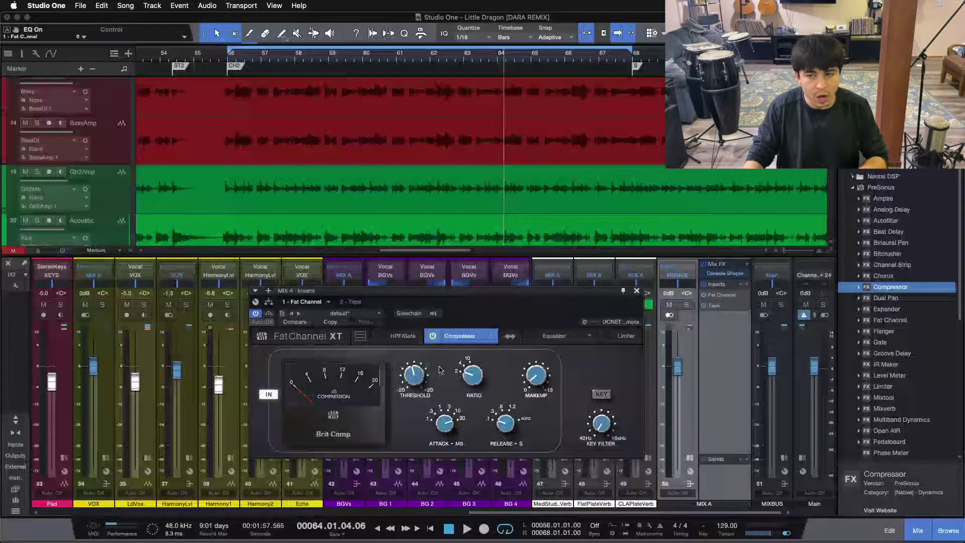
click(347, 302)
drag(546, 316, 527, 224)
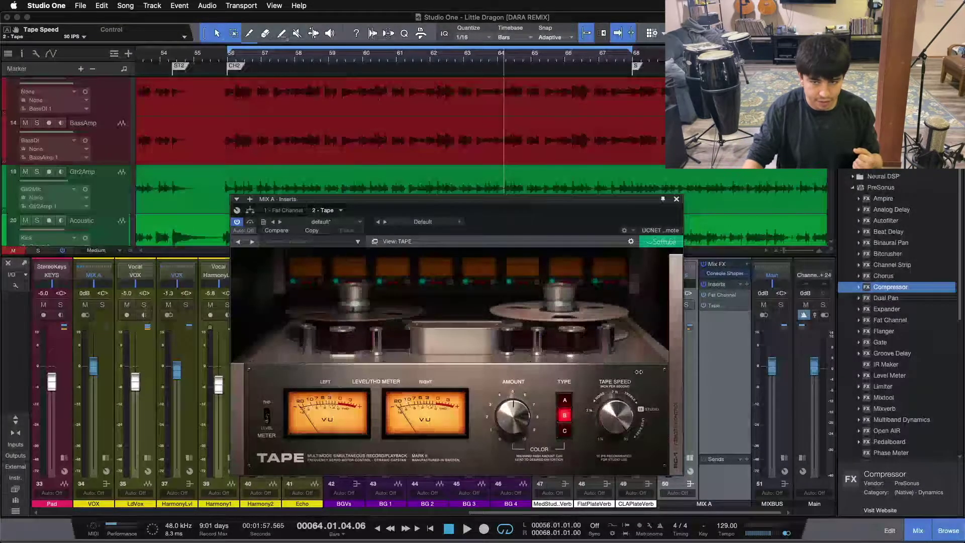
click(676, 200)
Step: Play the chorus from bar 56, comparing the MIX A bus with its Mix FX and inserts bypassed and active
key(space)
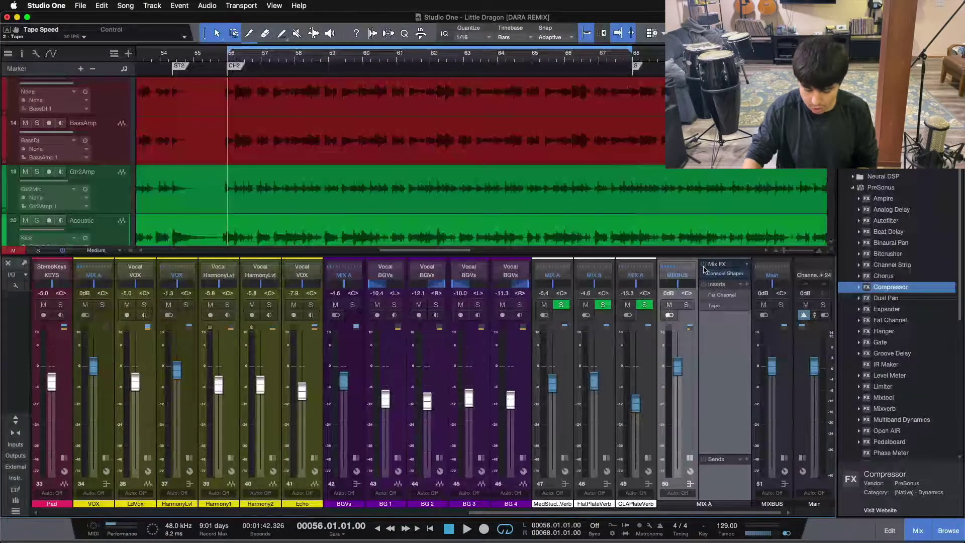
key(space)
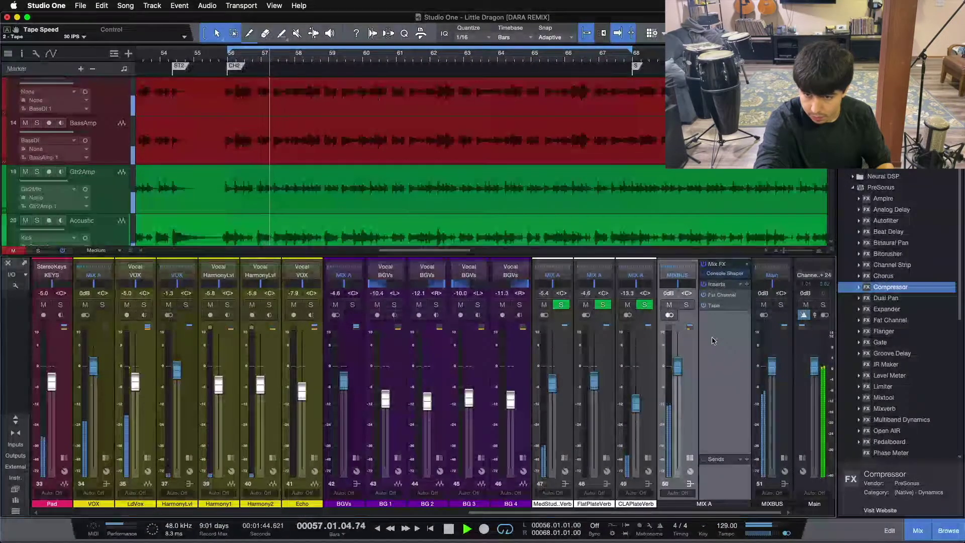
key(space)
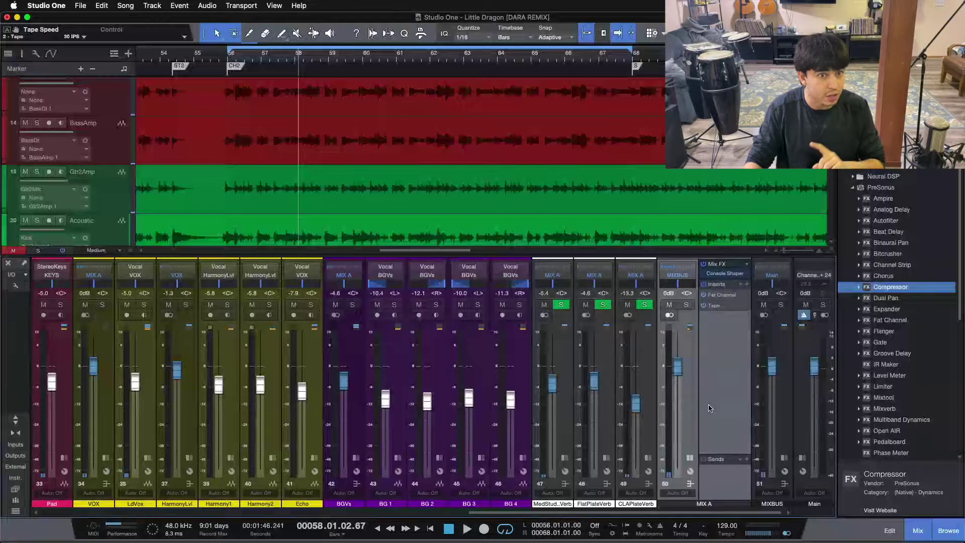
Step: Collapse the MIX A channel, expand LdVox and open its Fat Channel insert beside the channel
click(689, 457)
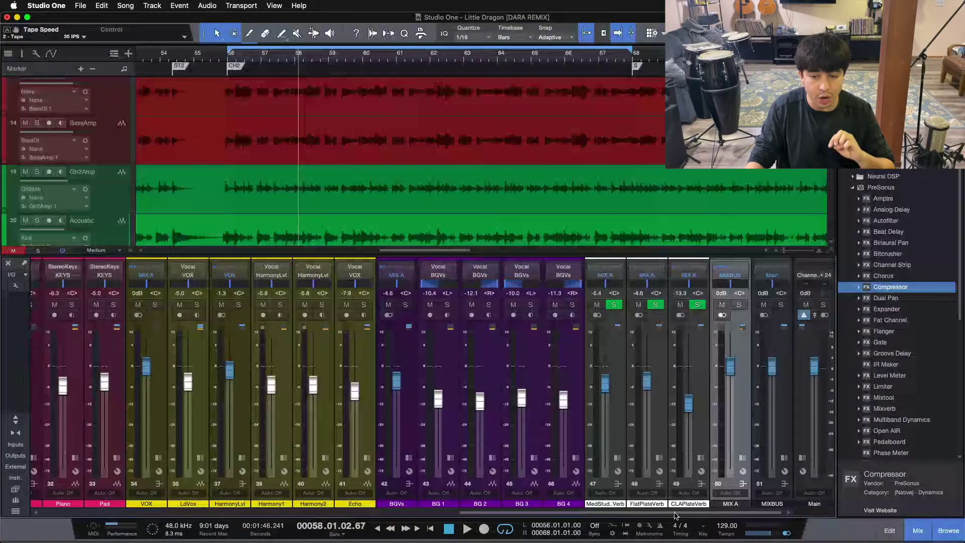
scroll(347, 456, left, 5)
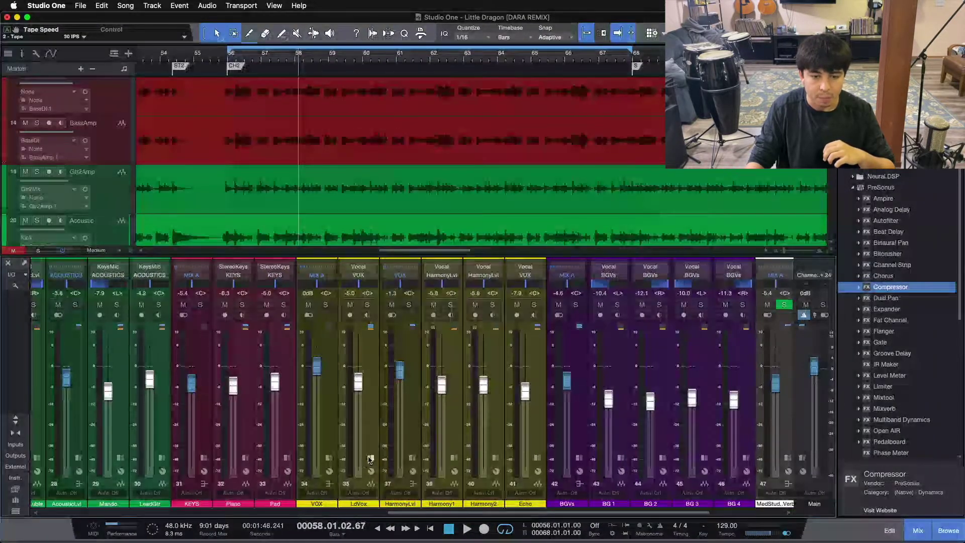
click(370, 457)
click(405, 286)
drag(532, 328, 727, 295)
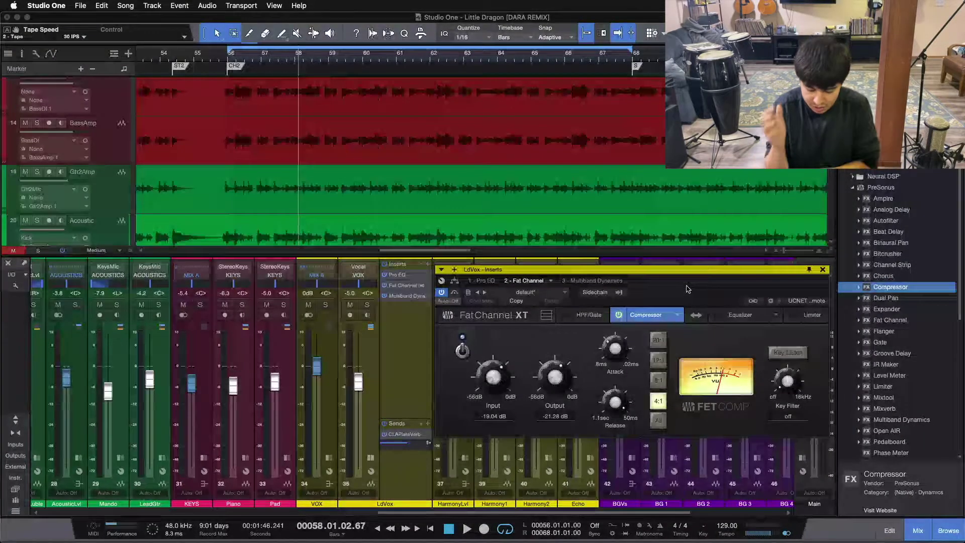
Step: Play the full mix from bar 56, switching the LdVox Fat Channel compressor off and on for comparison
key(KP_1)
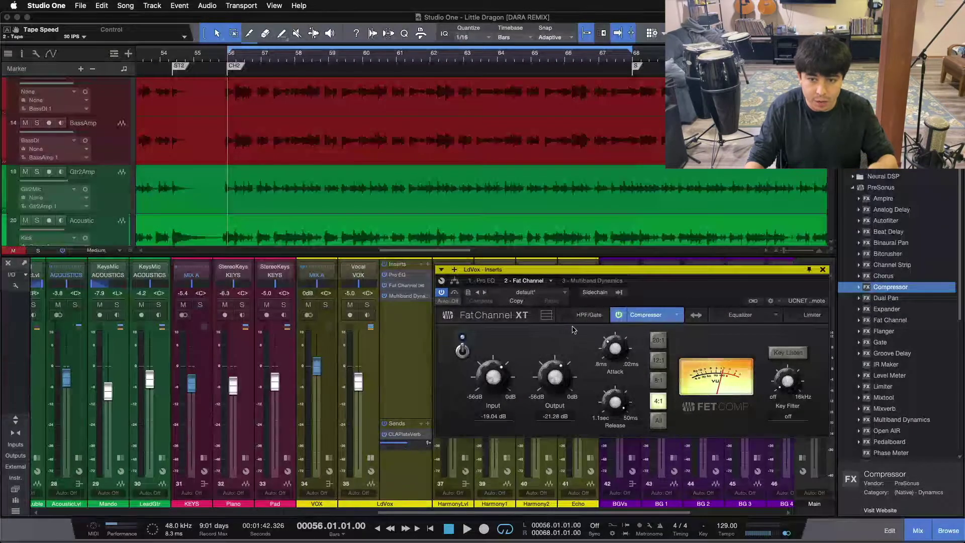
click(618, 315)
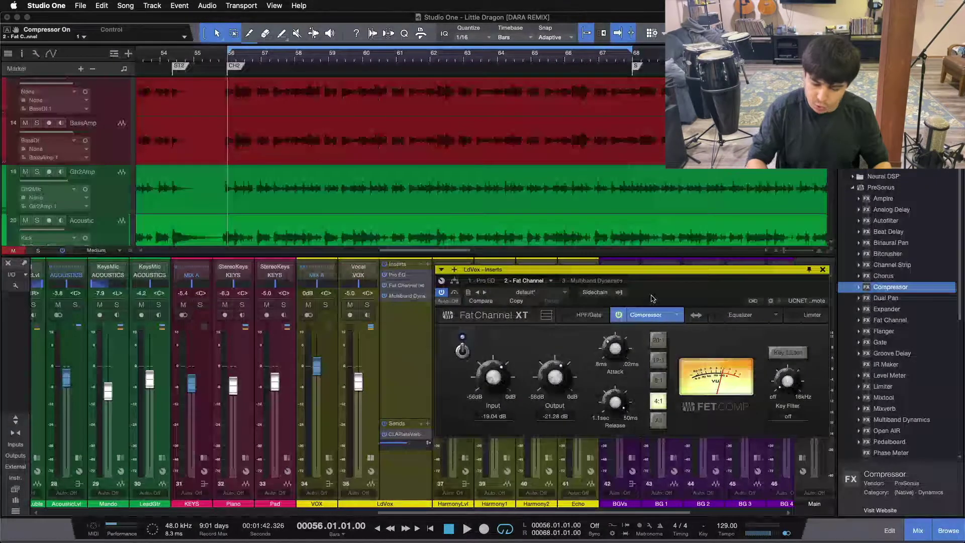
key(space)
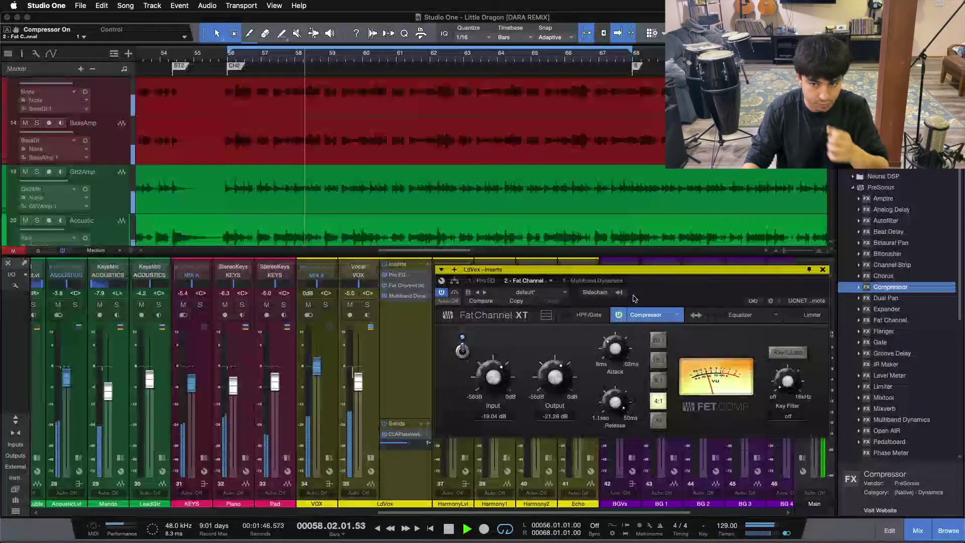
click(620, 314)
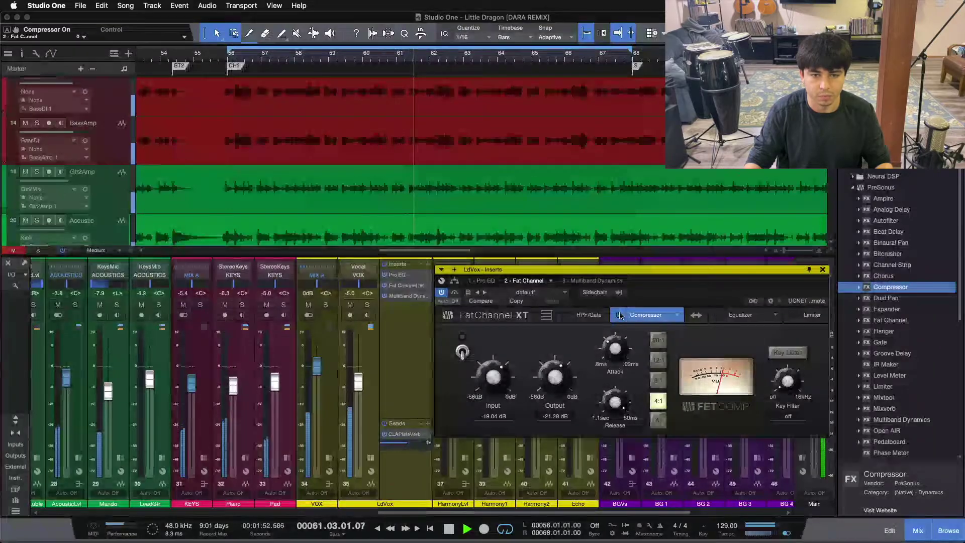
click(620, 315)
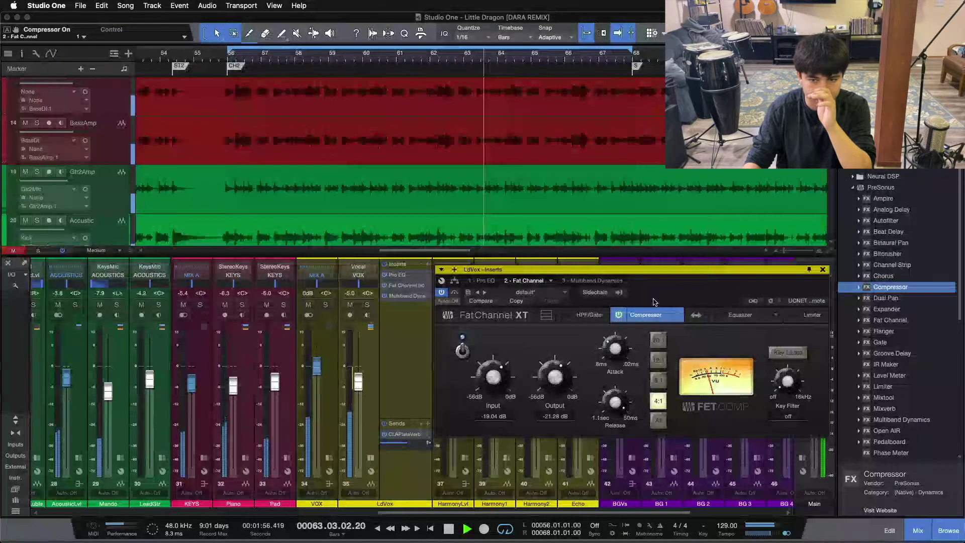
click(619, 314)
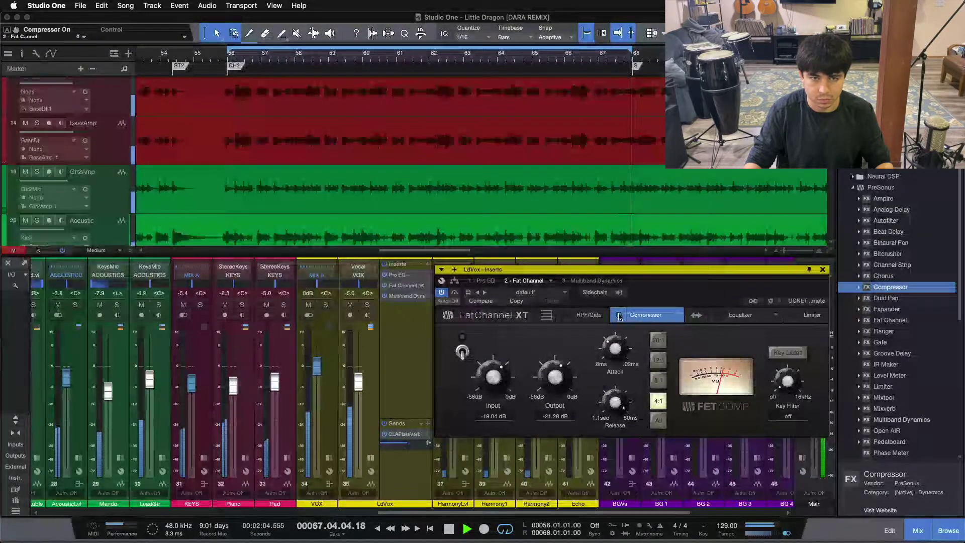
click(620, 315)
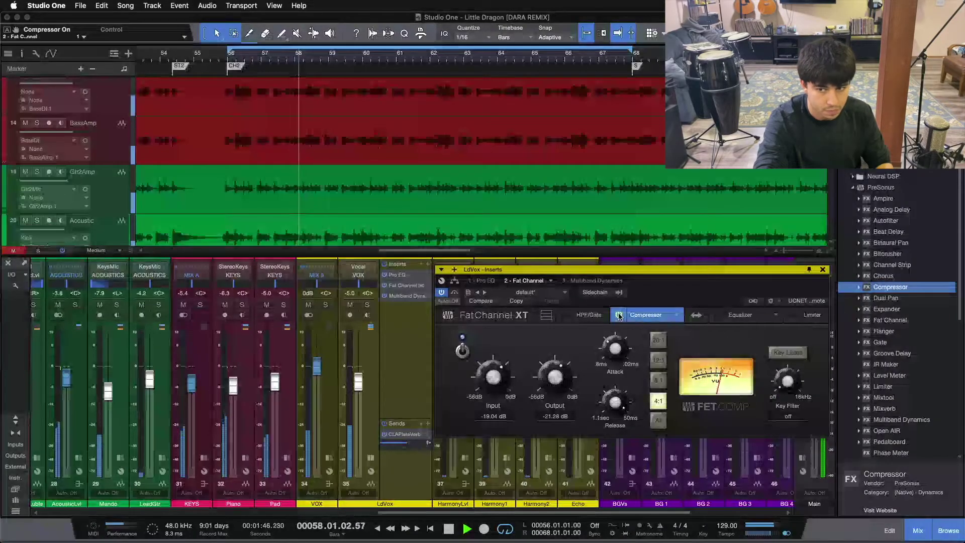
key(space)
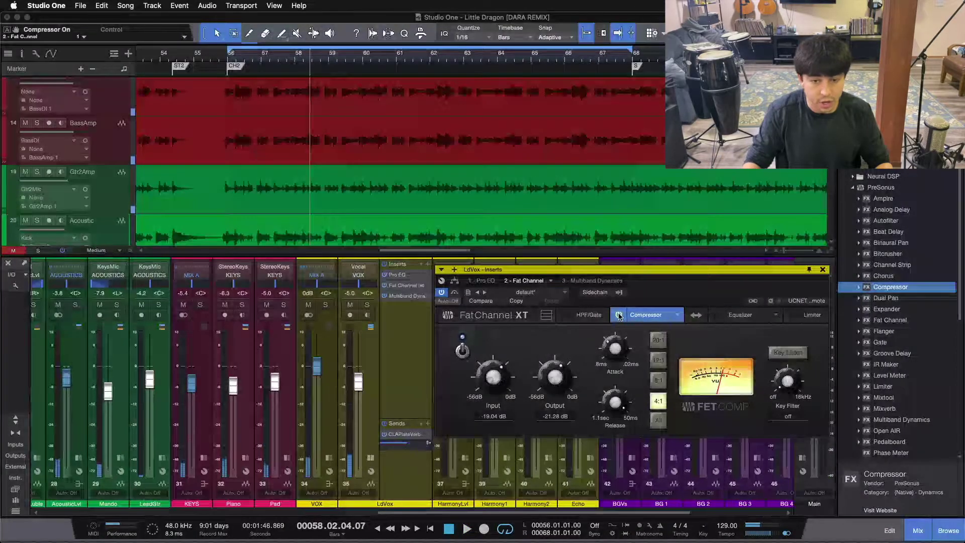
Step: Solo LdVox with its CLAPlateVerb send muted, and play it with the FET compressor off and on
click(397, 359)
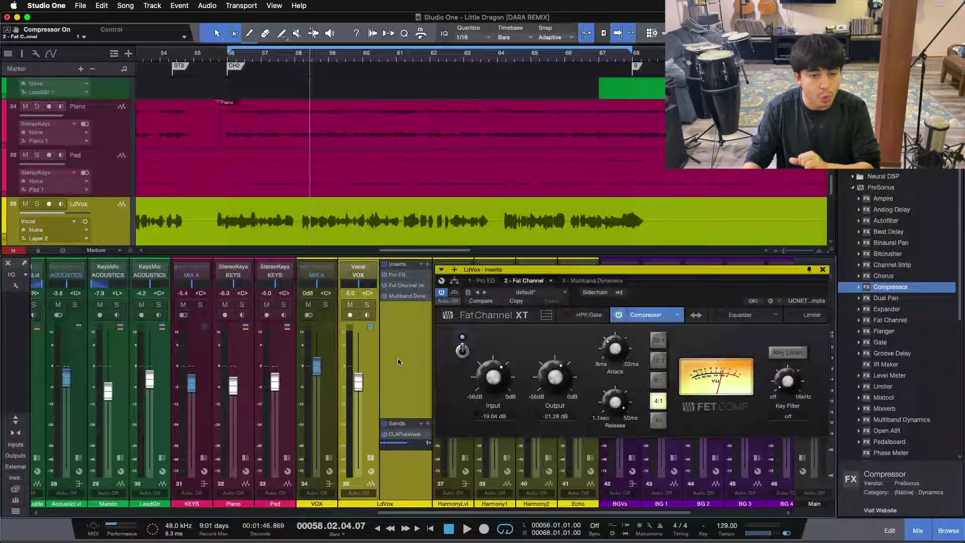
click(367, 305)
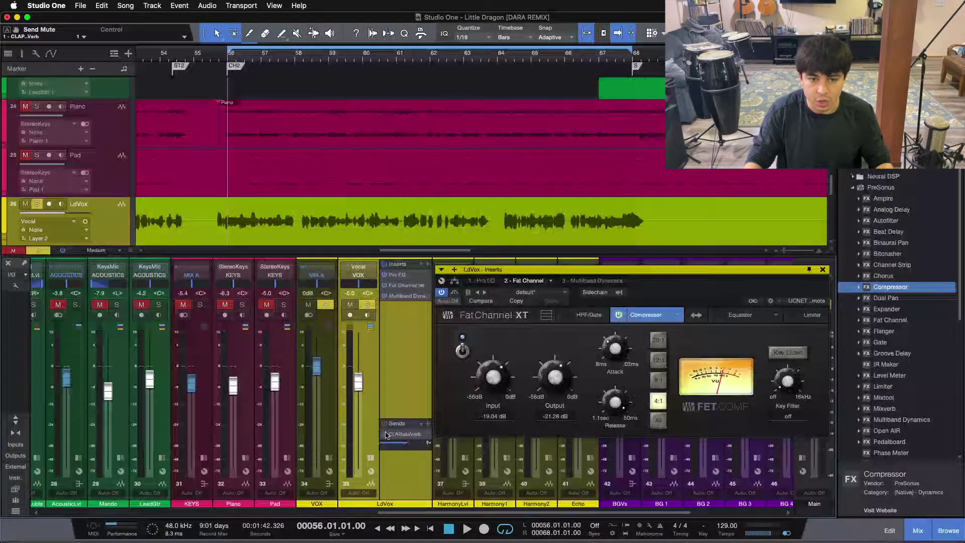
click(462, 350)
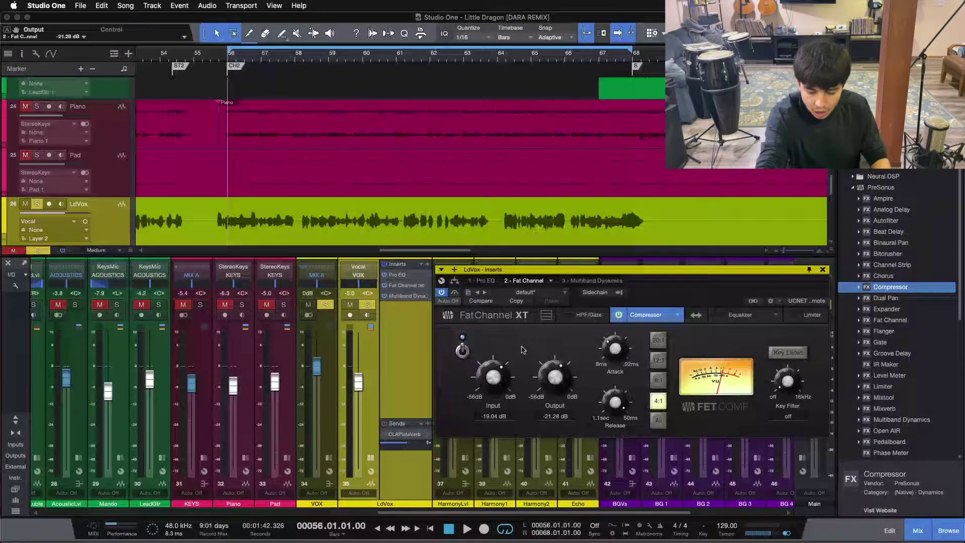
key(space)
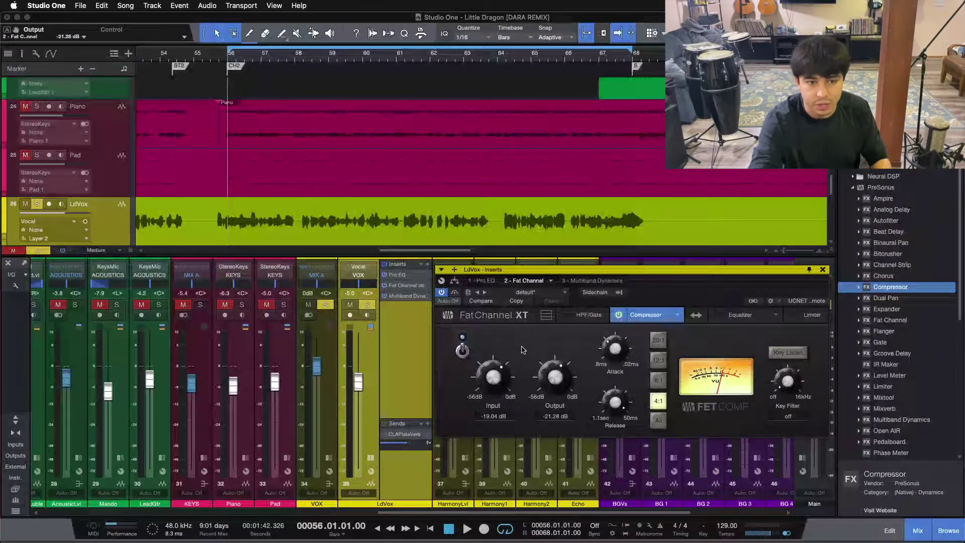
click(463, 350)
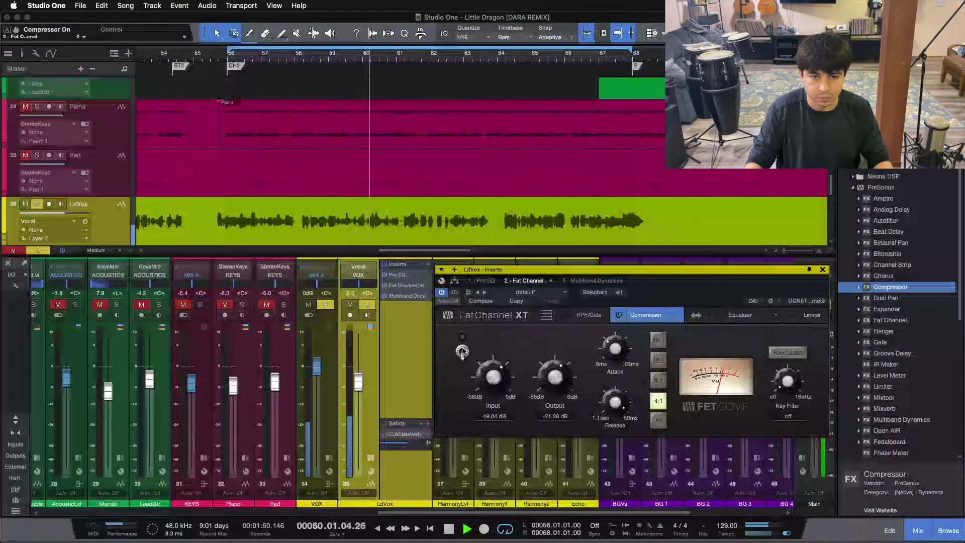
click(463, 350)
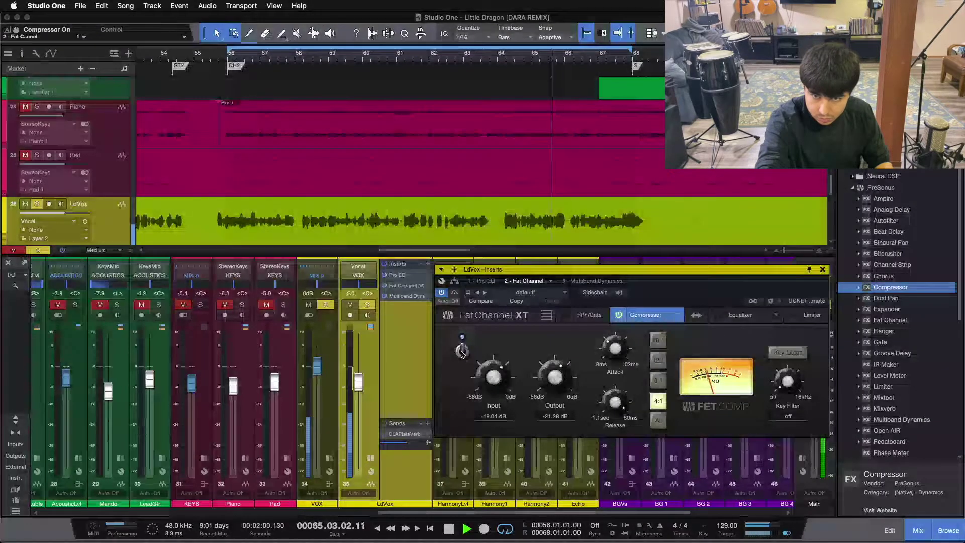
key(space)
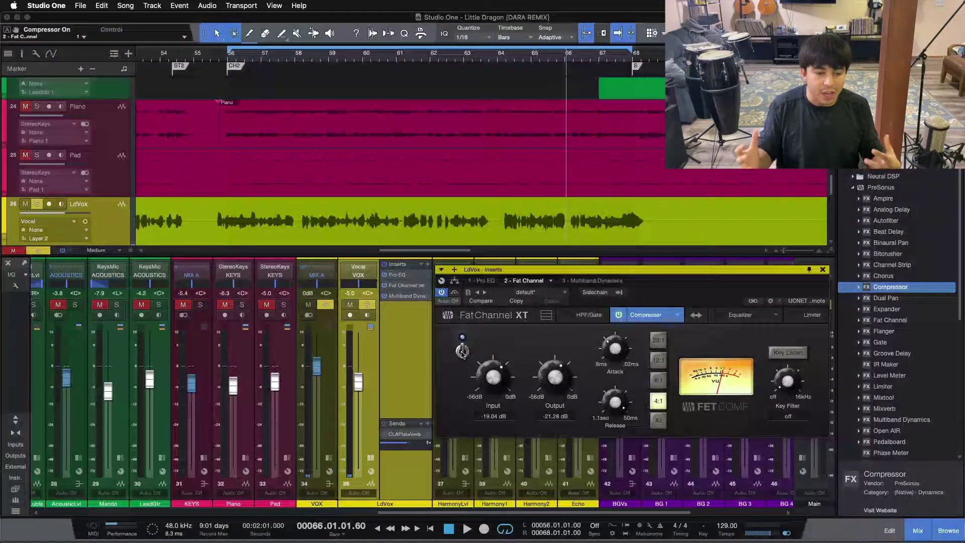
Step: Return playback to bar 56, unsolo LdVox and close its Fat Channel window, leaving the channel's inserts and sends expanded
key(KP_1)
key(s)
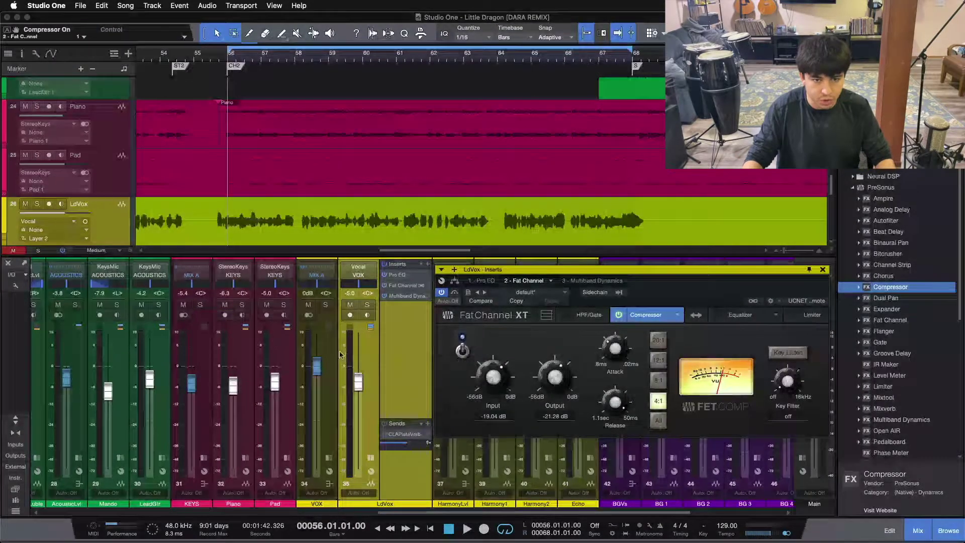
click(372, 455)
click(823, 270)
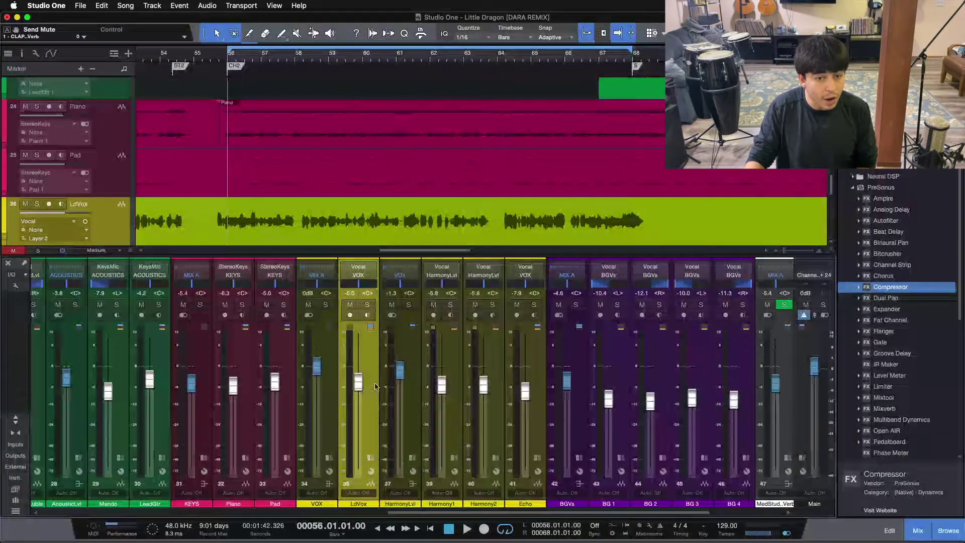
click(371, 458)
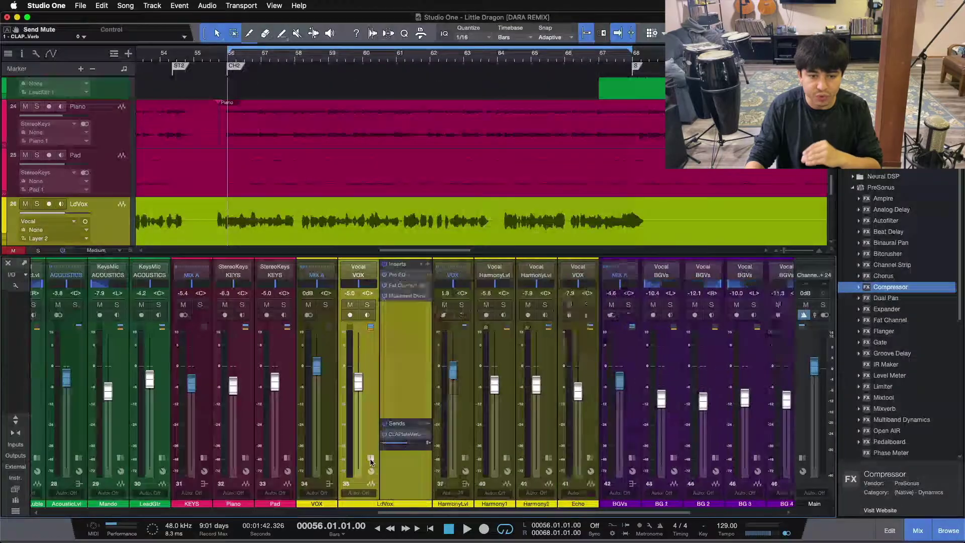
Step: Collapse the LdVox channel, expand the BassDI and BassAmp channels, and solo the BASS bus
click(371, 458)
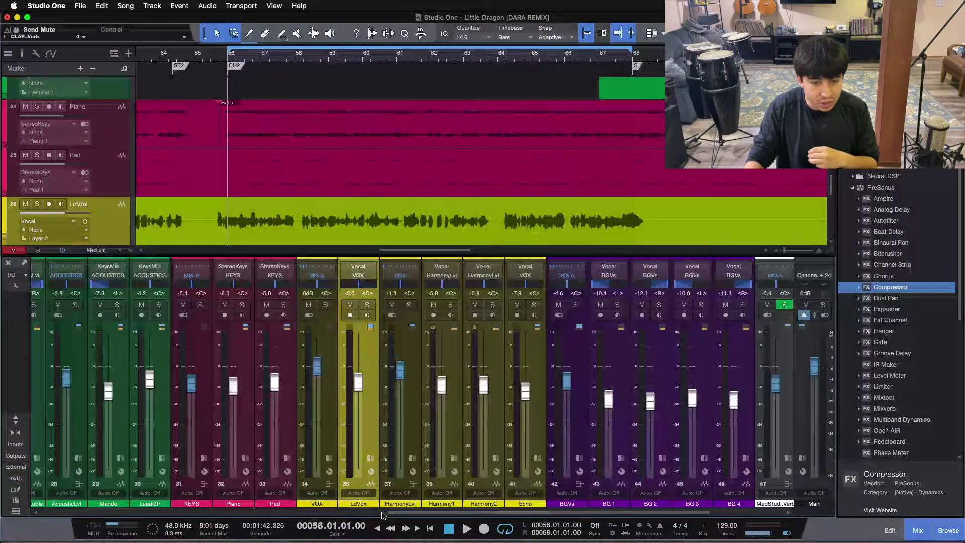
drag(407, 512, 180, 490)
click(330, 458)
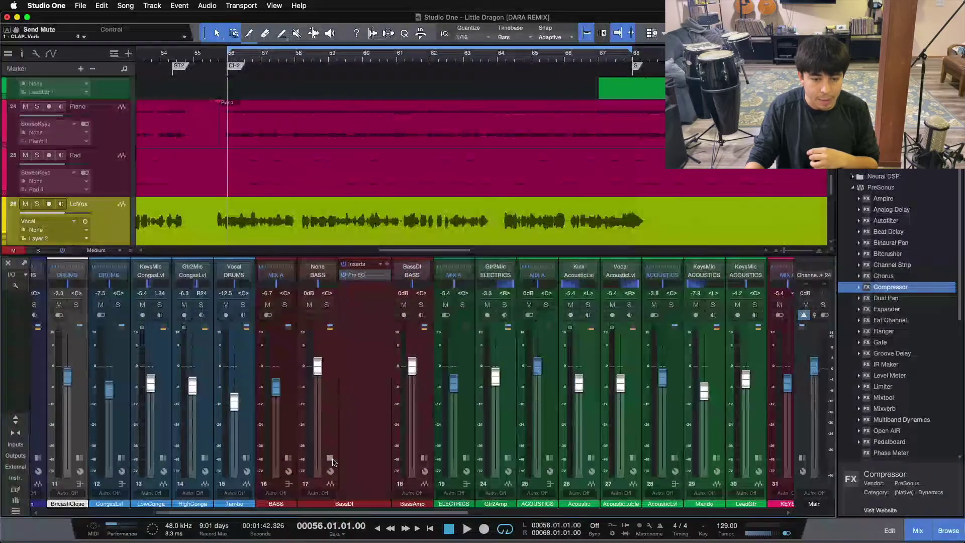
click(424, 458)
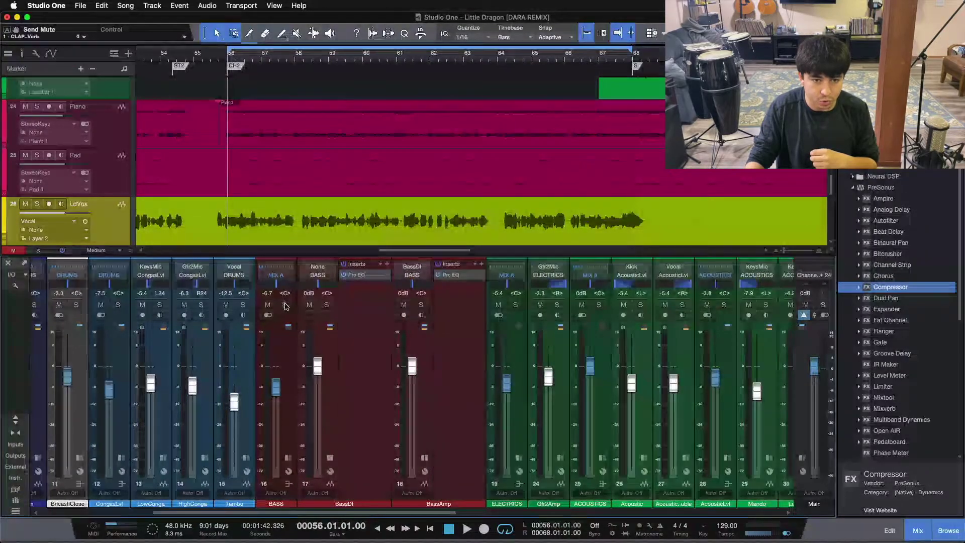
click(285, 305)
Step: Show the Pro EQ inserts of BassDI and BassAmp side by side to compare their filter curves, and close both windows
click(358, 274)
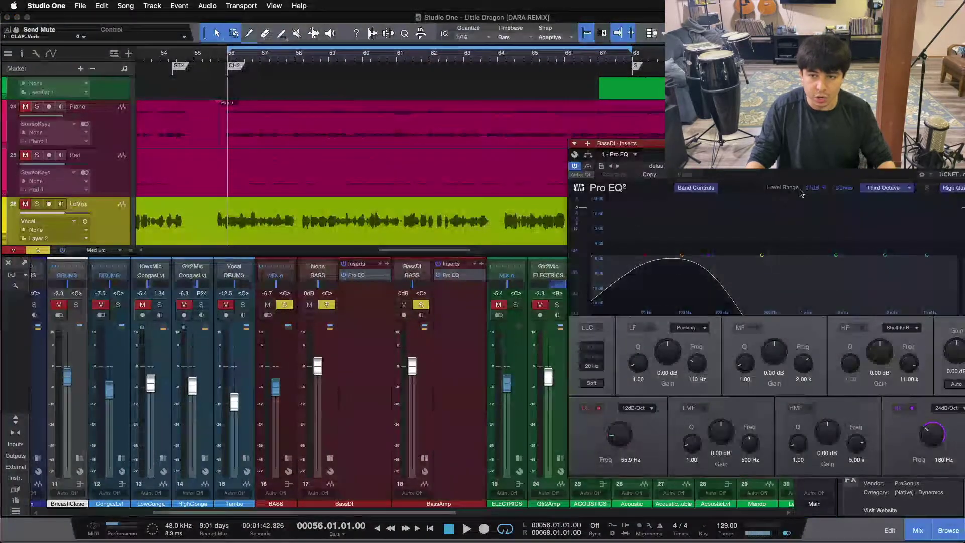
drag(708, 132, 270, 135)
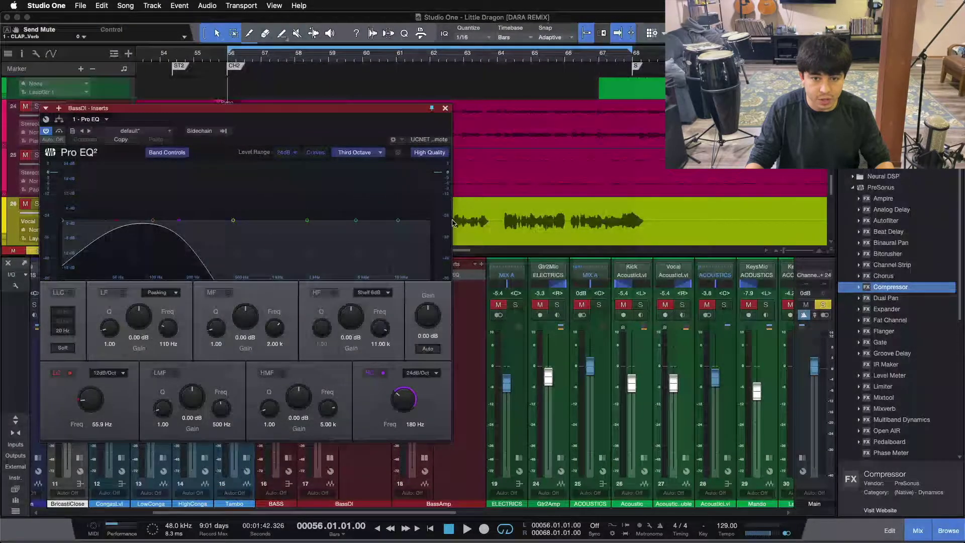
click(466, 278)
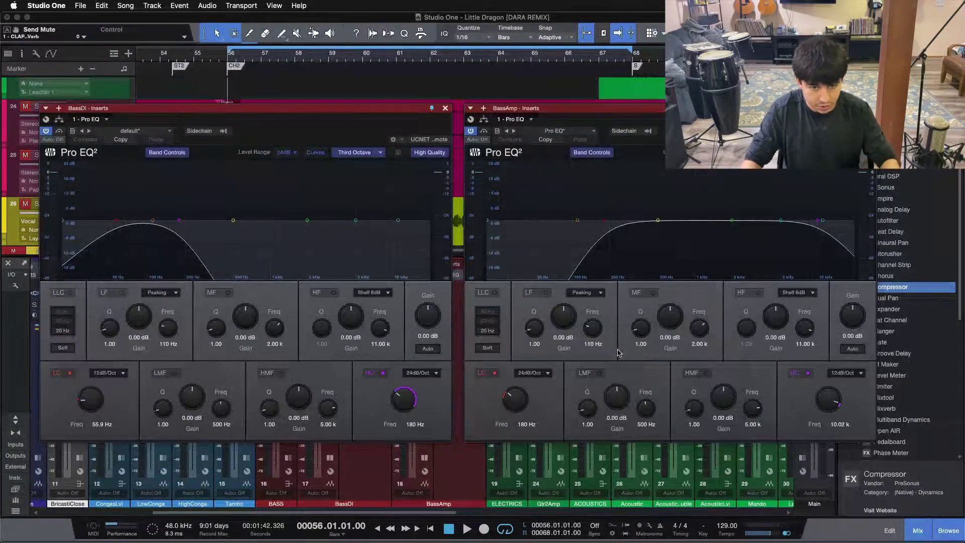
click(374, 470)
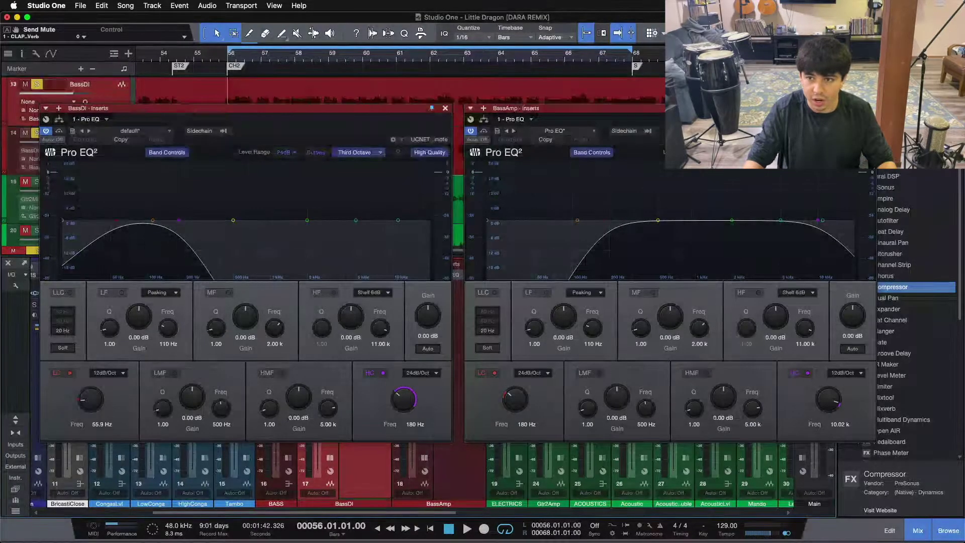
click(445, 109)
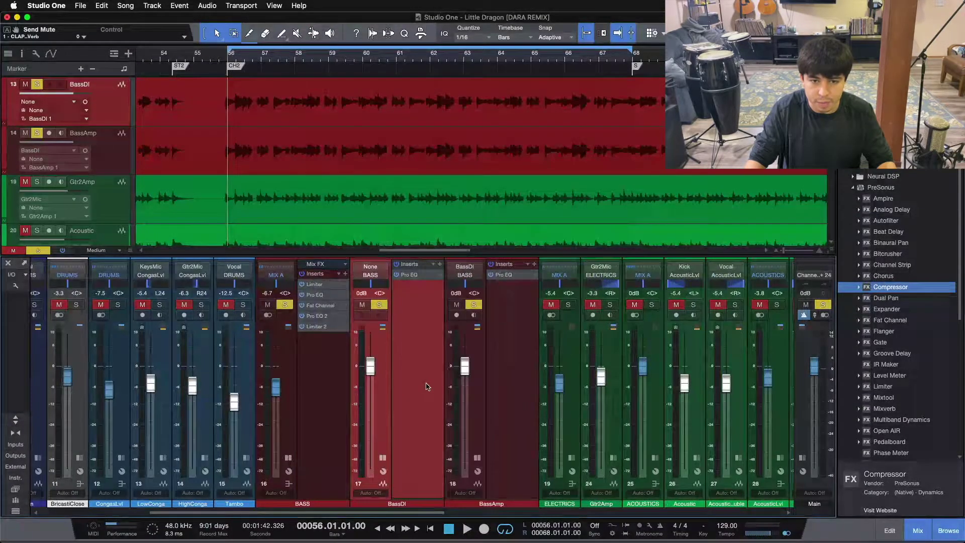
Step: Play the soloed BassDI and BassAmp tracks together from bar 56 with the BASS bus inserts in view
click(510, 390)
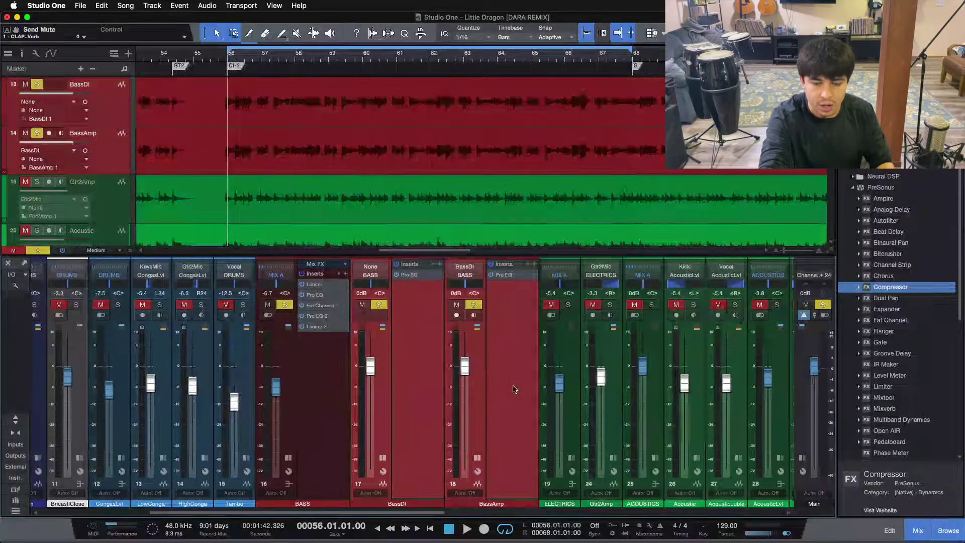
key(space)
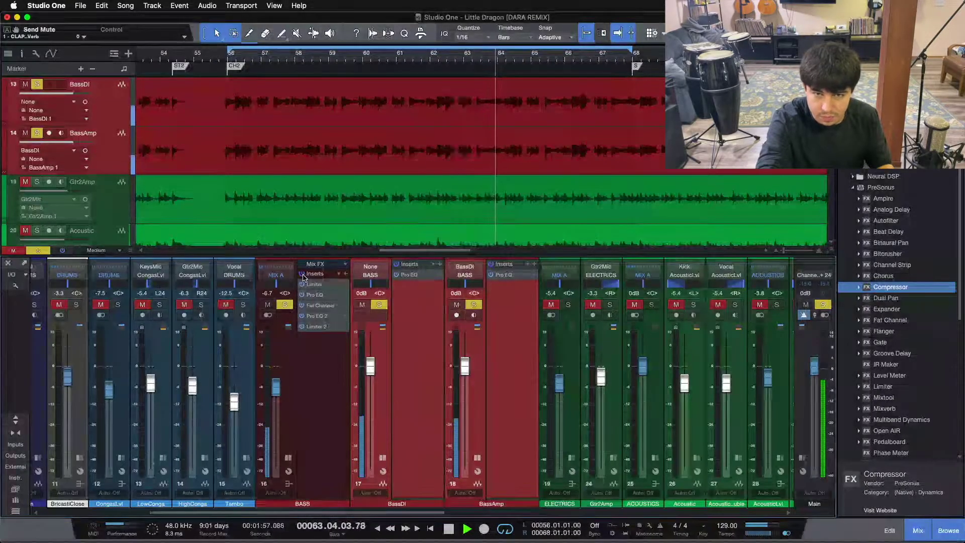
key(space)
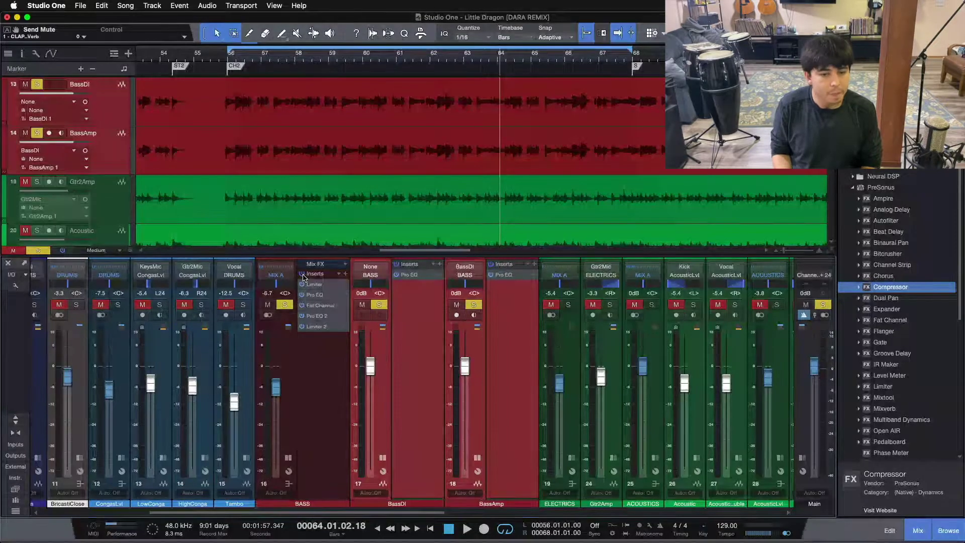
click(431, 346)
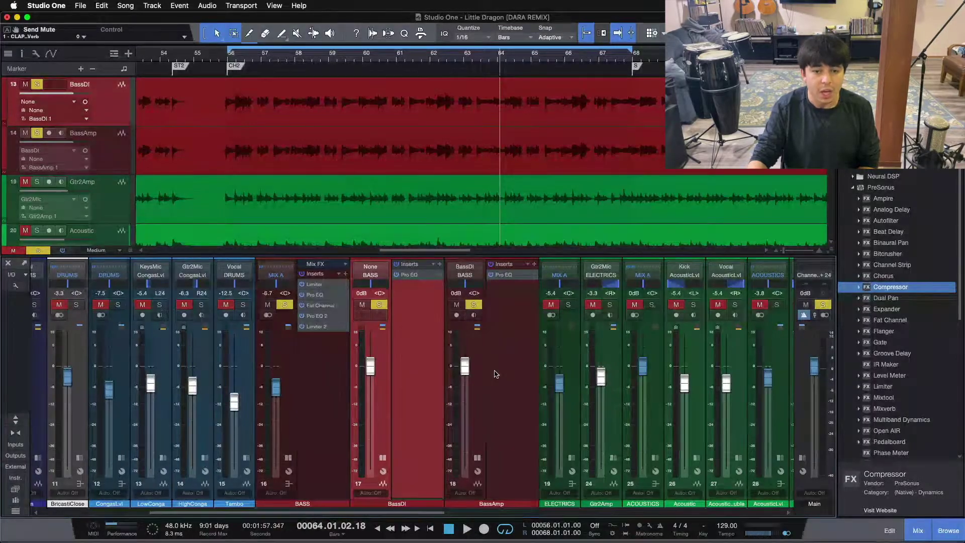
click(528, 360)
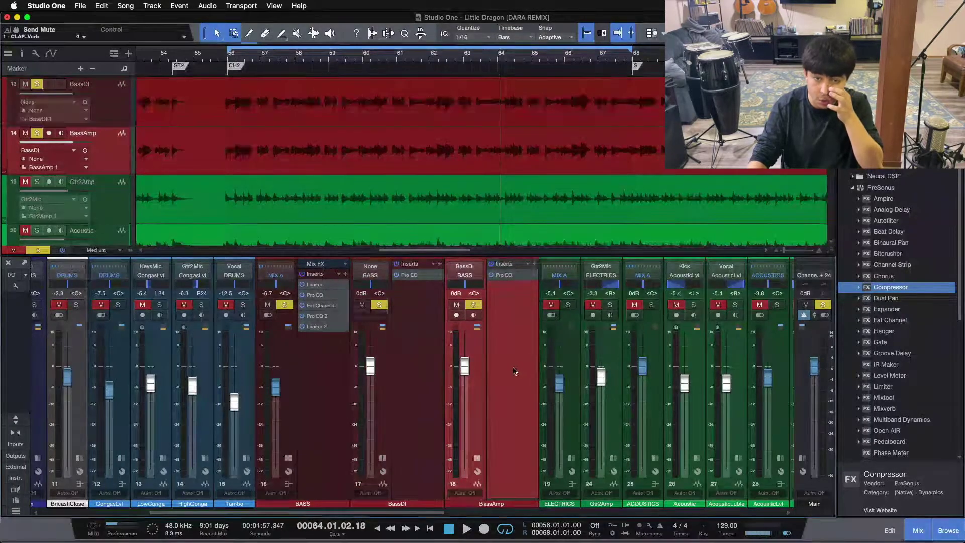
click(408, 368)
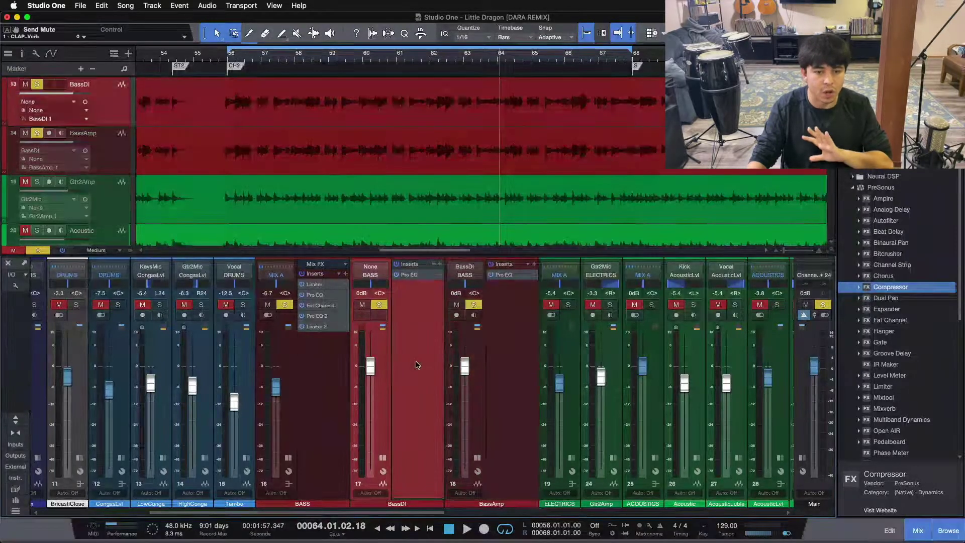
click(496, 367)
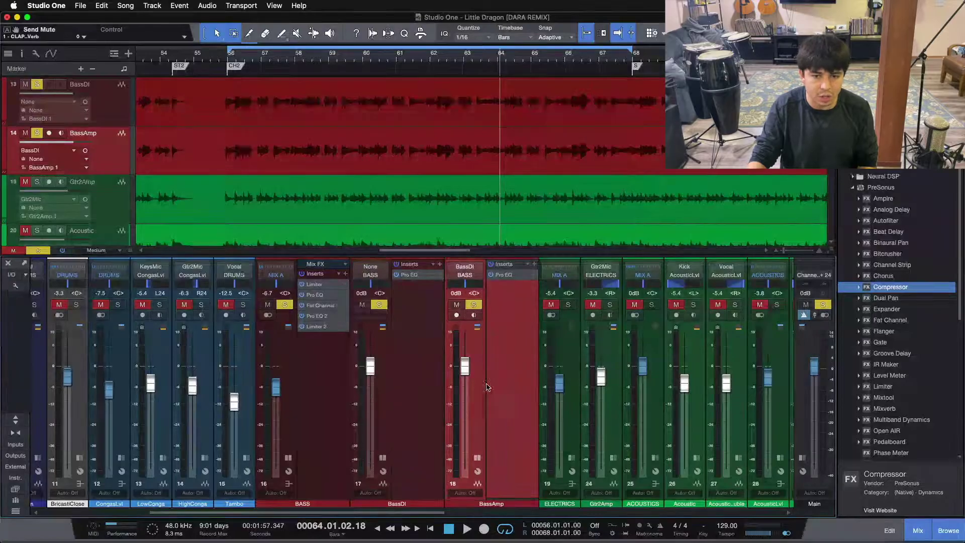
Step: Collapse the BassAmp, BassDI and BASS channels and clear the BASS solo
click(477, 457)
click(382, 457)
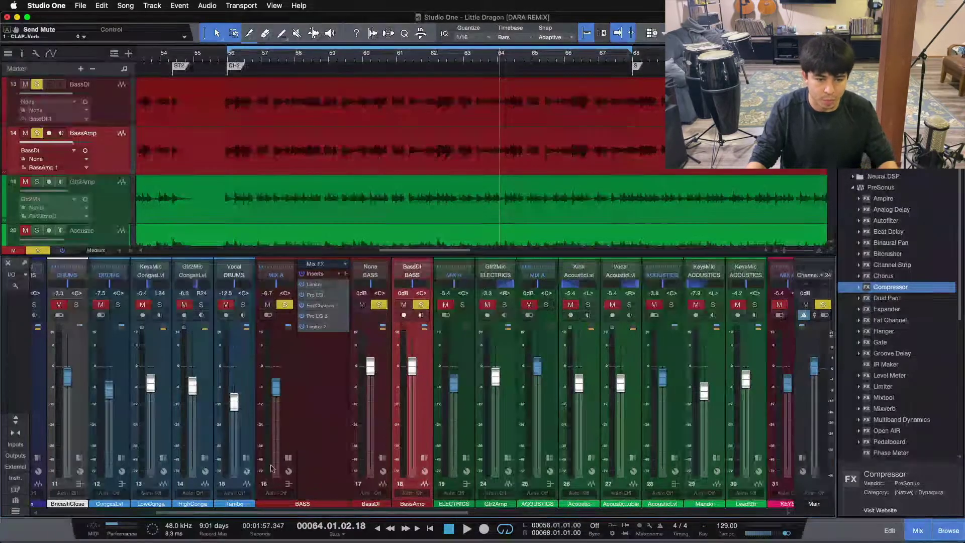
click(288, 458)
key(shift+s)
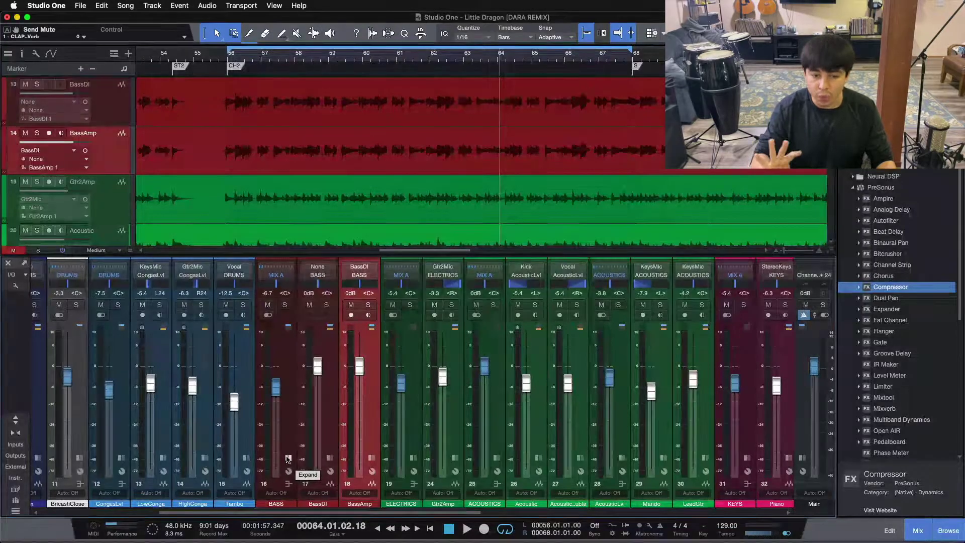
Step: Expand the CLAPlateVerb channel, examine its Room Reverb insert settings, close the plug-in and collapse the channel
drag(334, 512, 703, 487)
click(702, 484)
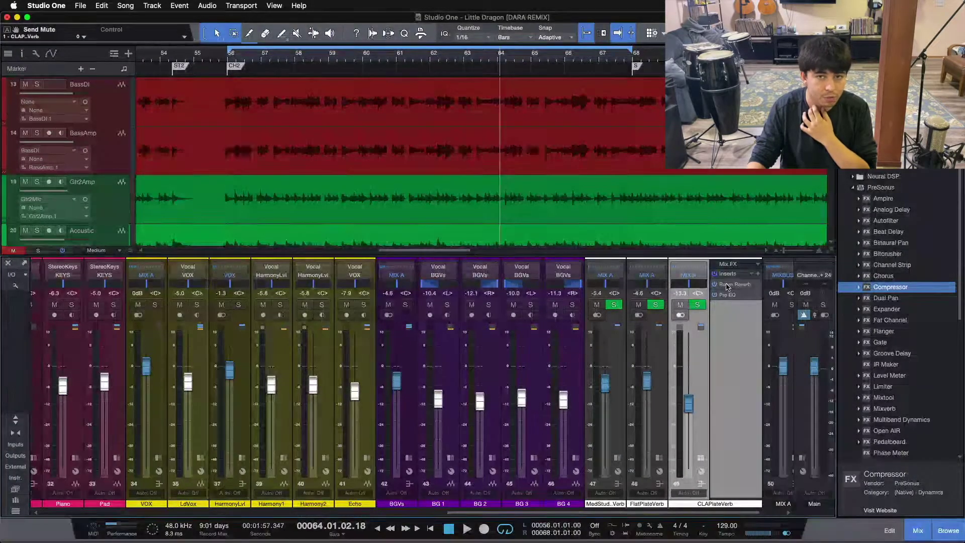
click(726, 284)
drag(432, 180, 331, 218)
scroll(903, 384, down, 10)
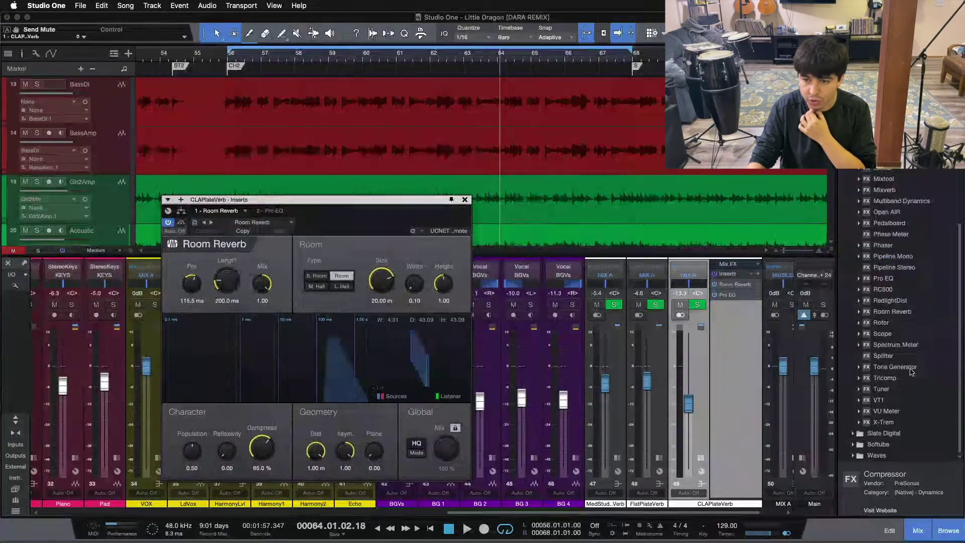
click(465, 201)
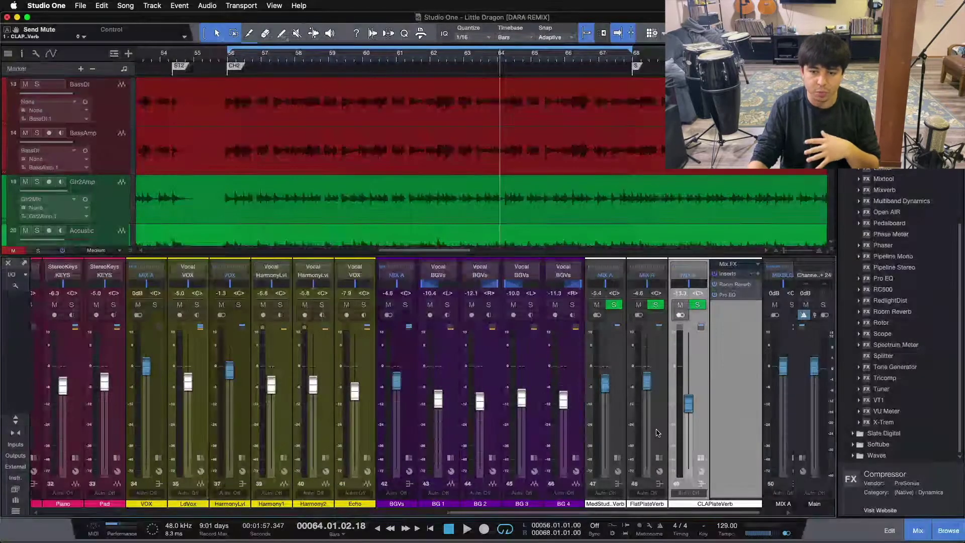
click(702, 457)
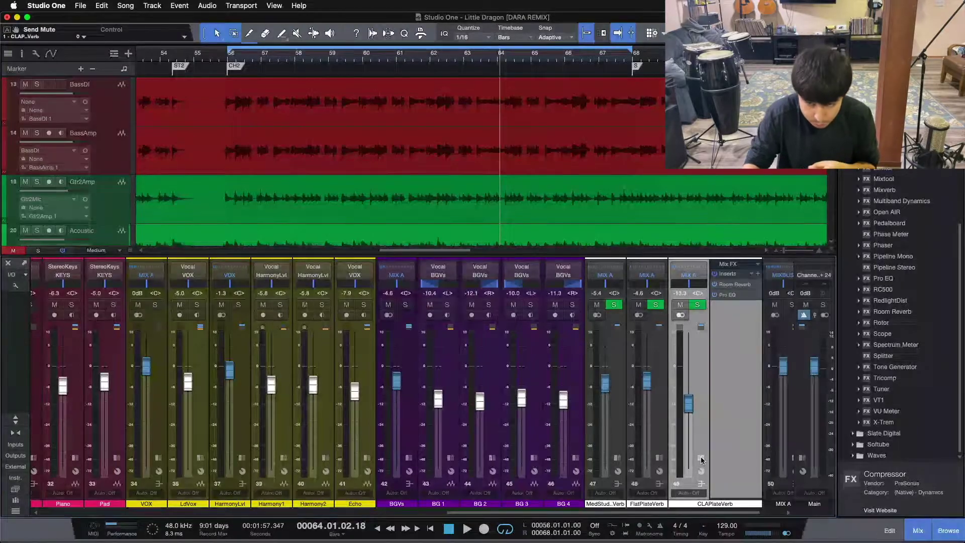
Step: Expand the LdVox channel to show its CLAPlateVerb send, return playback to bar 56 and solo LdVox
click(198, 457)
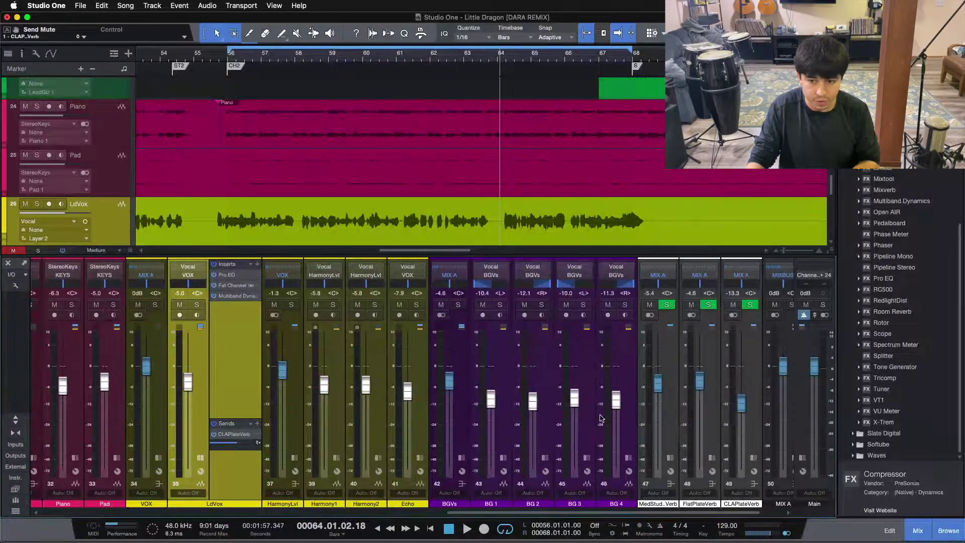
click(749, 437)
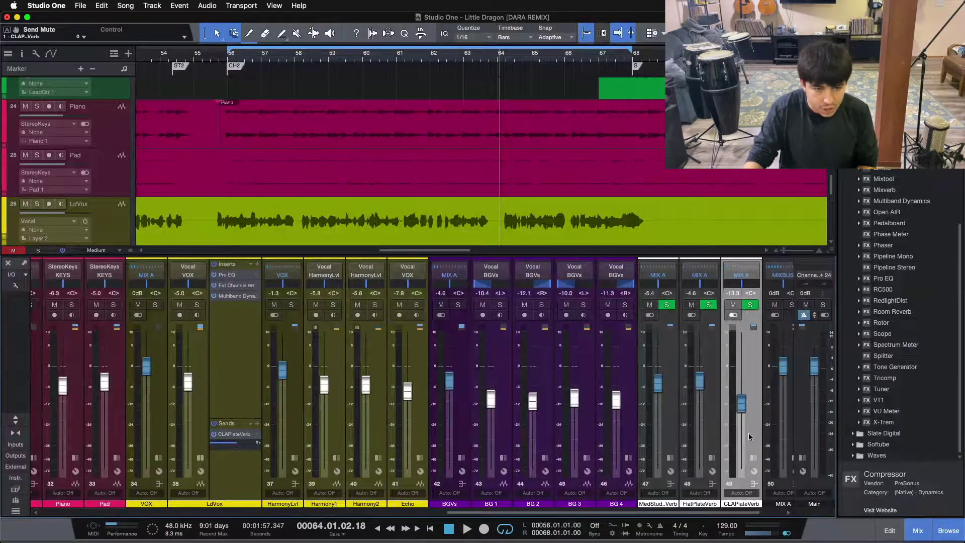
click(250, 349)
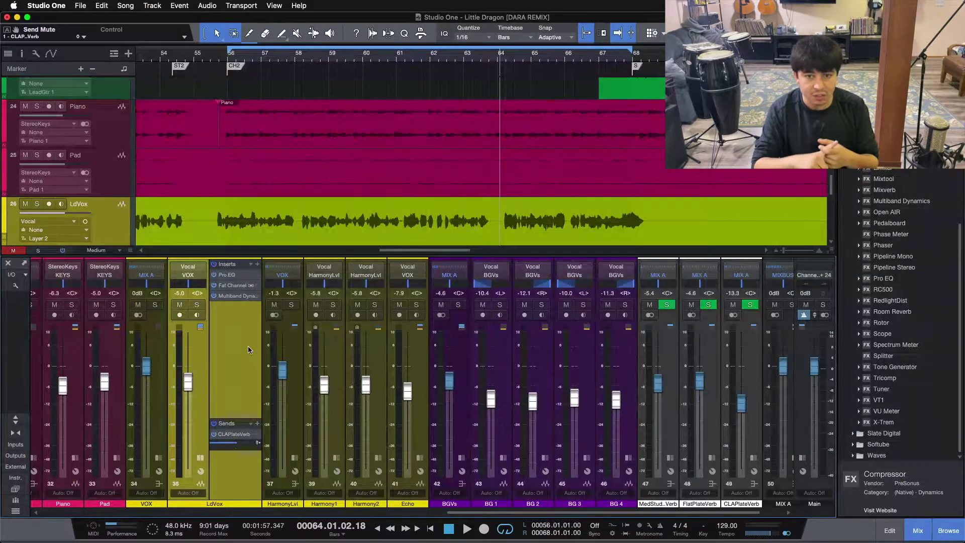
key(space)
click(195, 304)
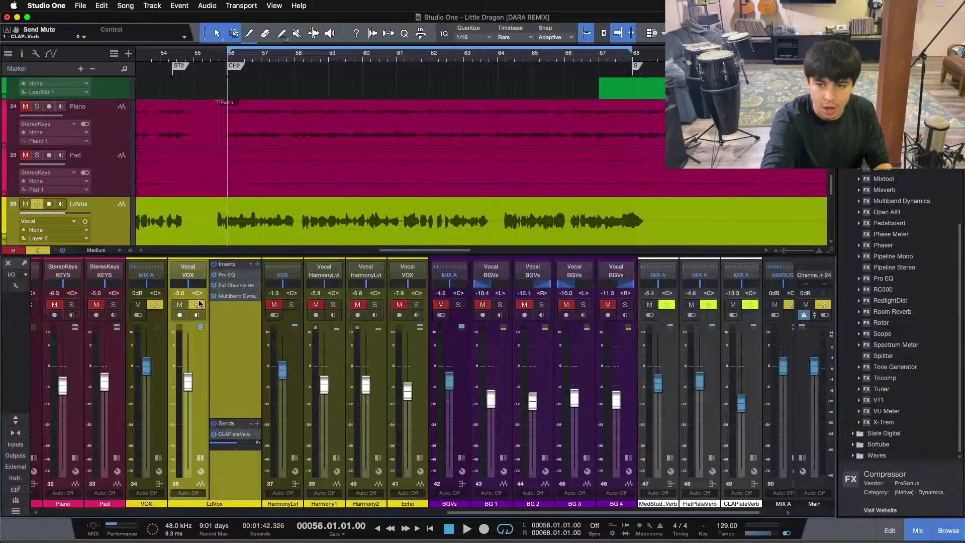
Step: Play the soloed LdVox from bar 56, muting and unmuting its CLAPlateVerb send for comparison, leaving the send active
key(space)
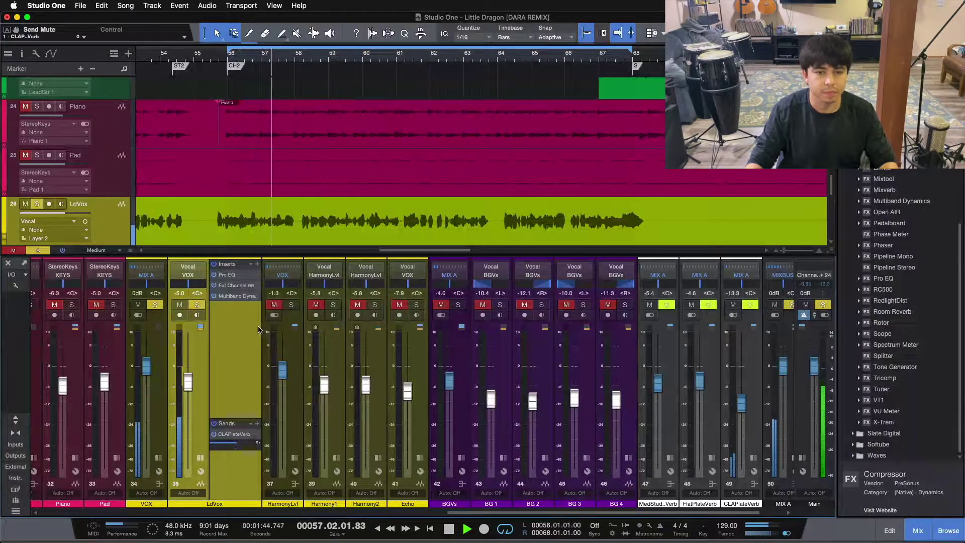
click(215, 434)
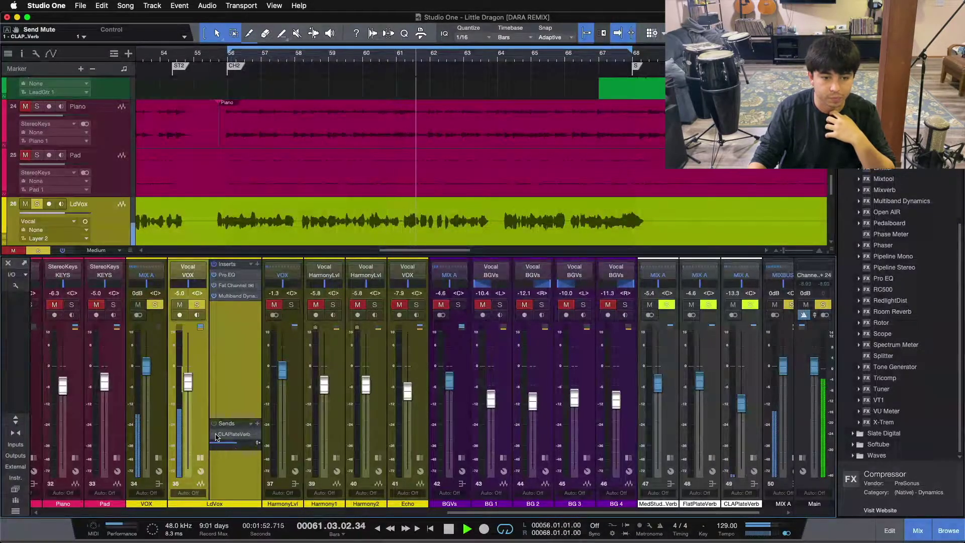
click(215, 434)
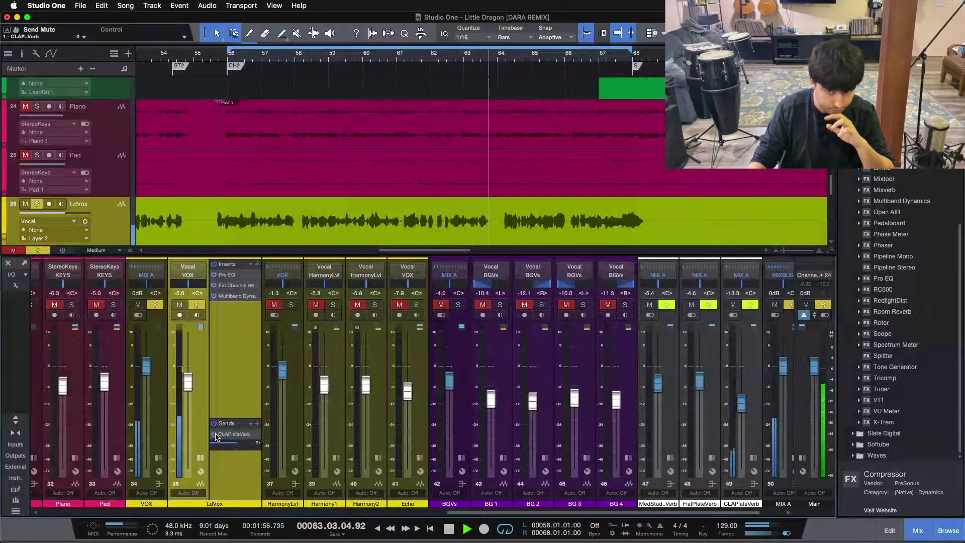
click(215, 434)
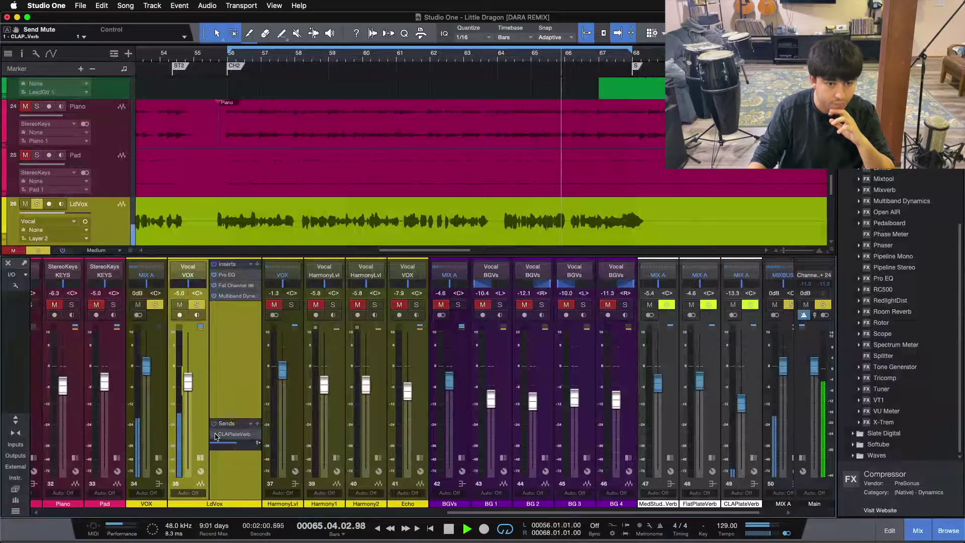
click(215, 434)
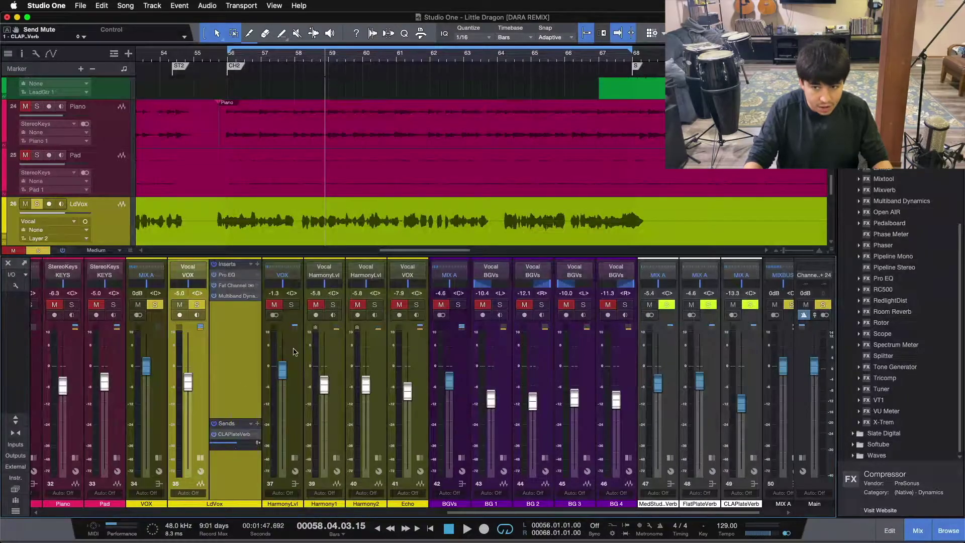
Step: Unsolo and collapse LdVox, view the inserts of the BricastiClose drum reverb channel, and solo the DRUMS bus
click(748, 354)
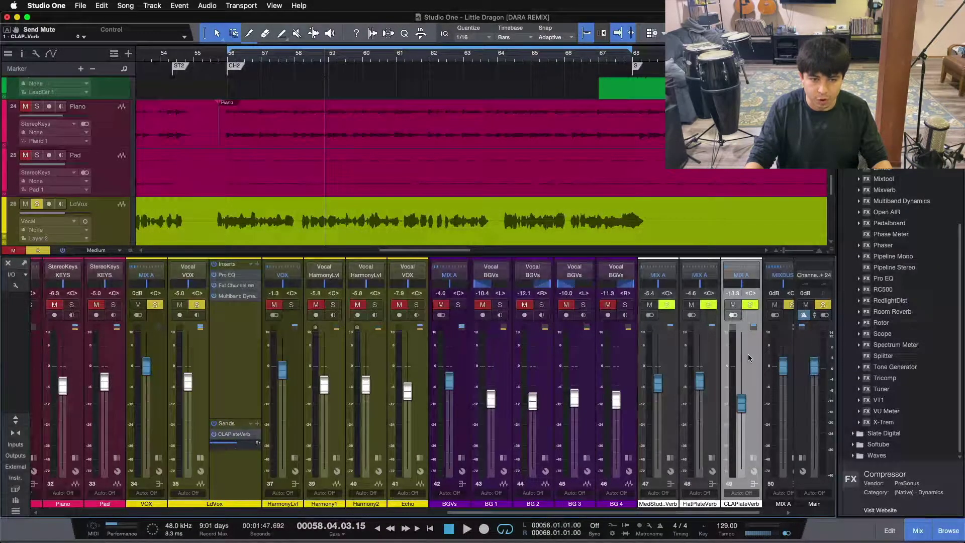
click(230, 342)
drag(505, 513, 75, 516)
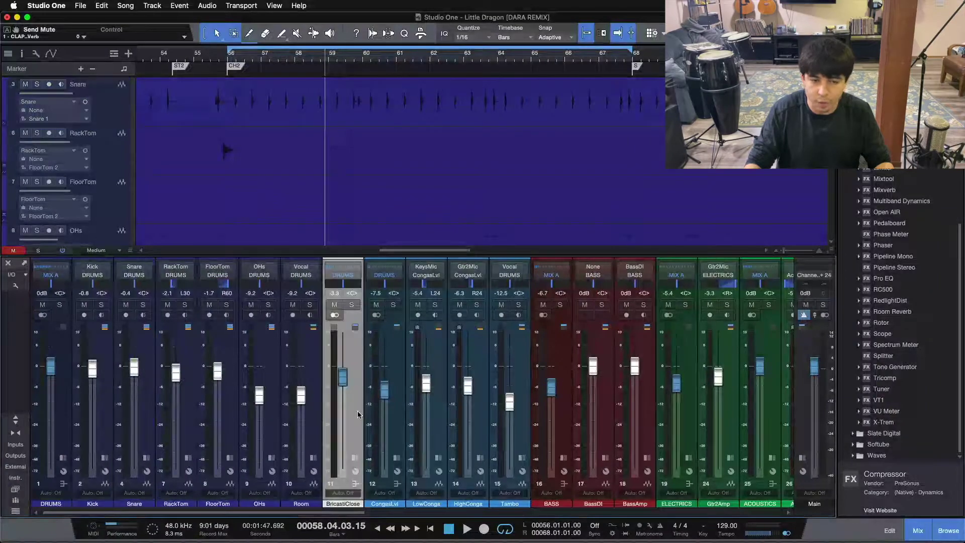
click(355, 483)
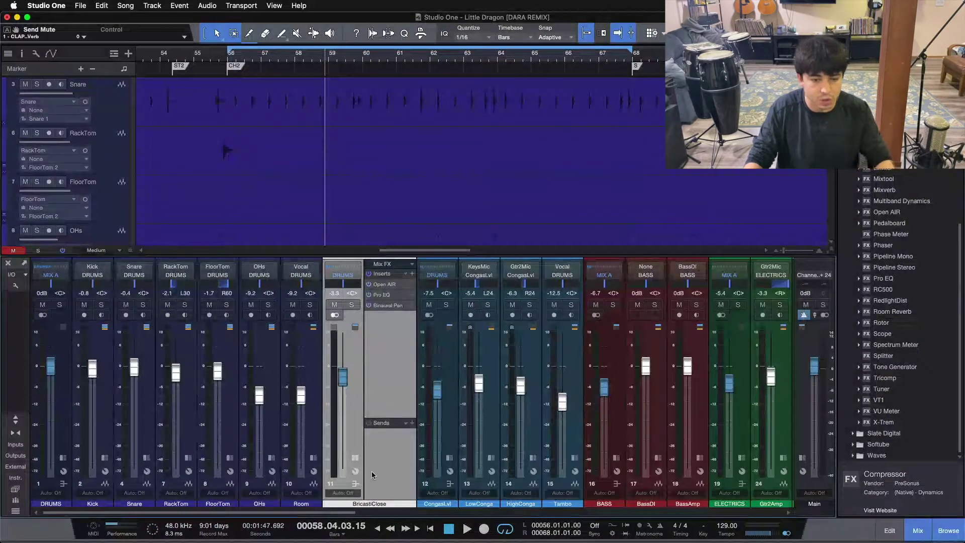
click(356, 462)
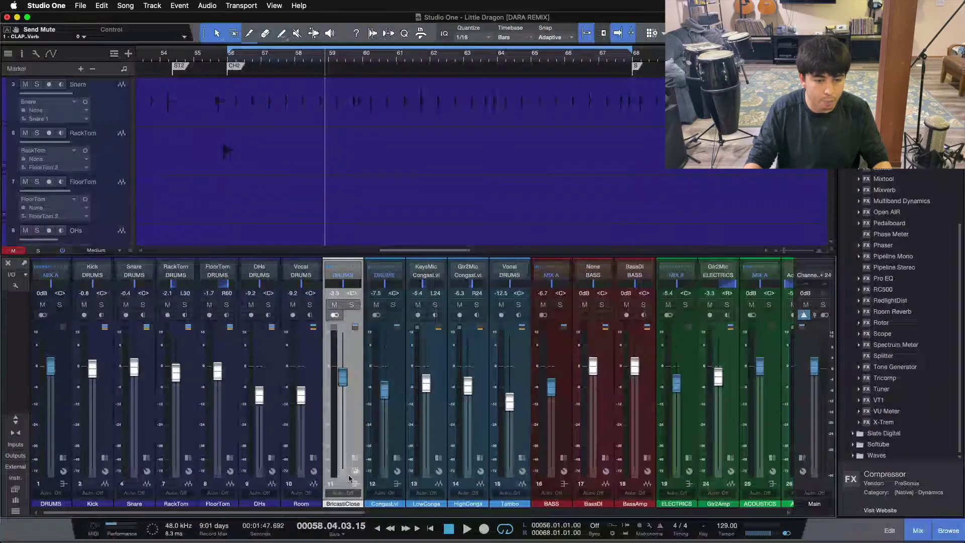
click(60, 305)
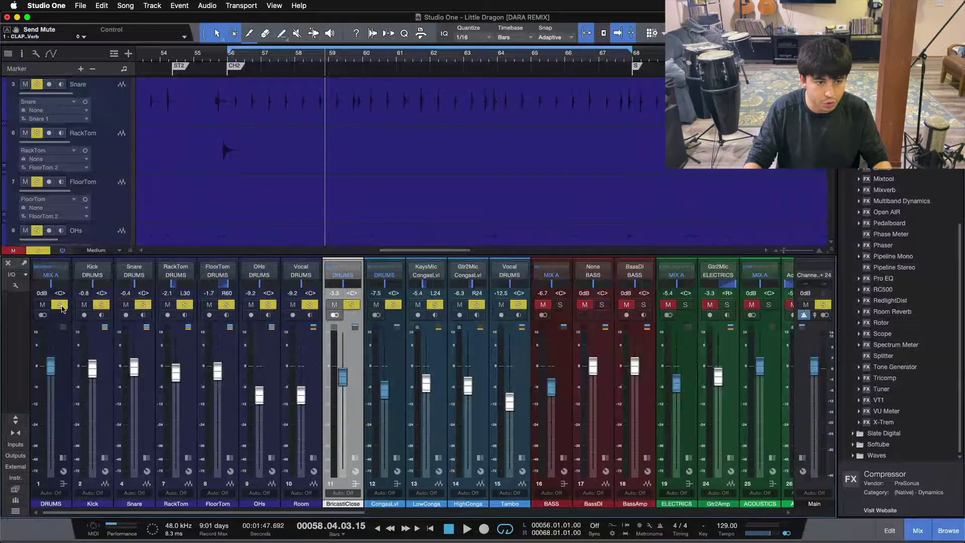
Step: Show the inserts and sends of all mixer channels, examine the Open AIR insert on BricastiClose and close the plug-in
click(17, 420)
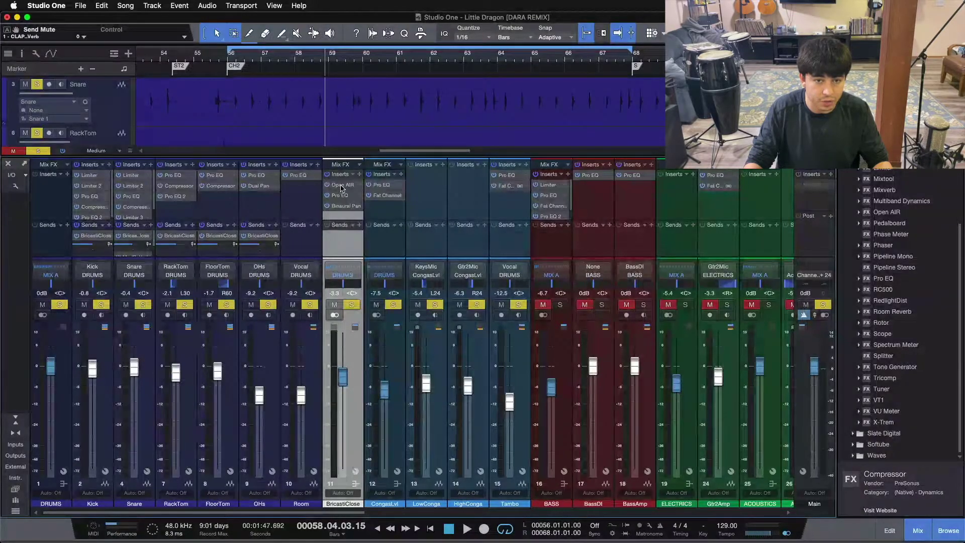
click(341, 185)
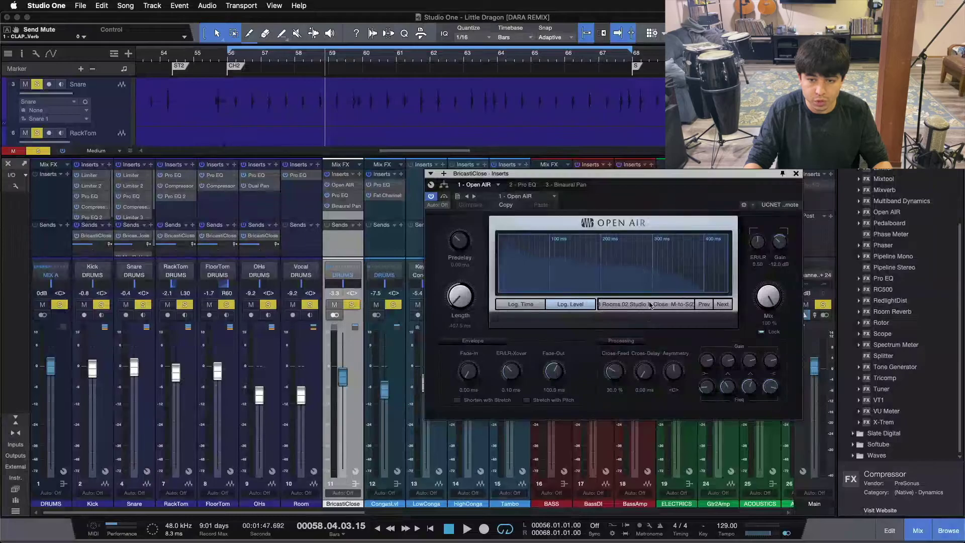
click(795, 175)
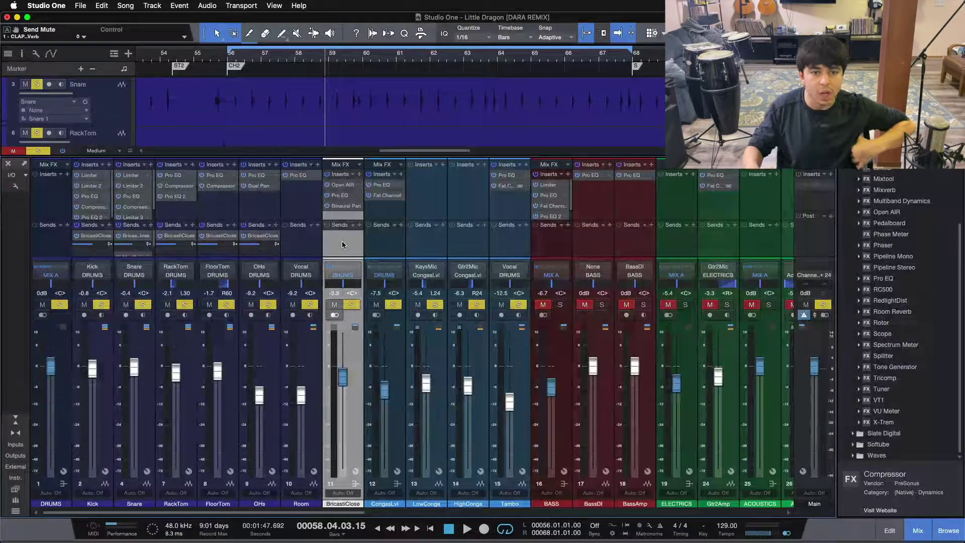
Step: Return playback to bar 56, unsolo BricastiClose and the conga channels within the soloed drums, and hide the inserts and sends
key(space)
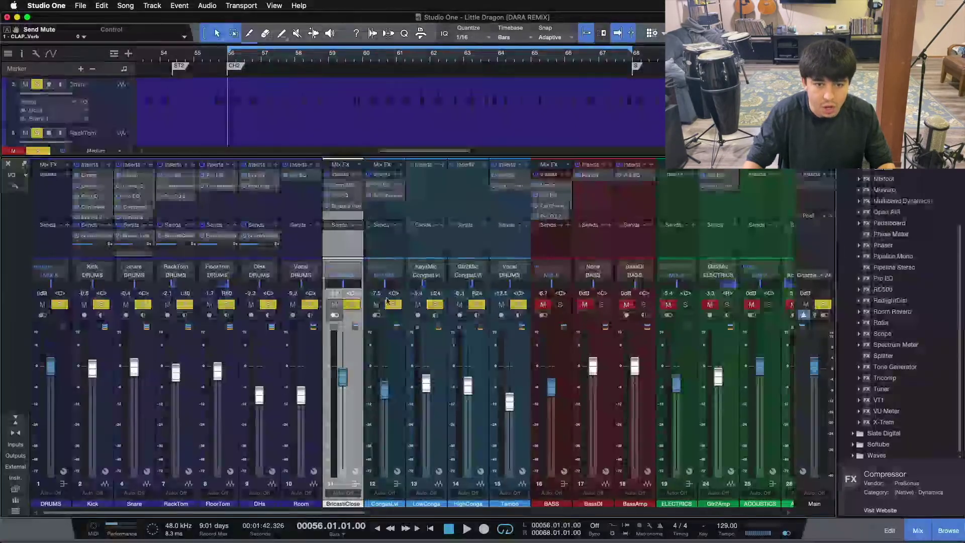
click(334, 305)
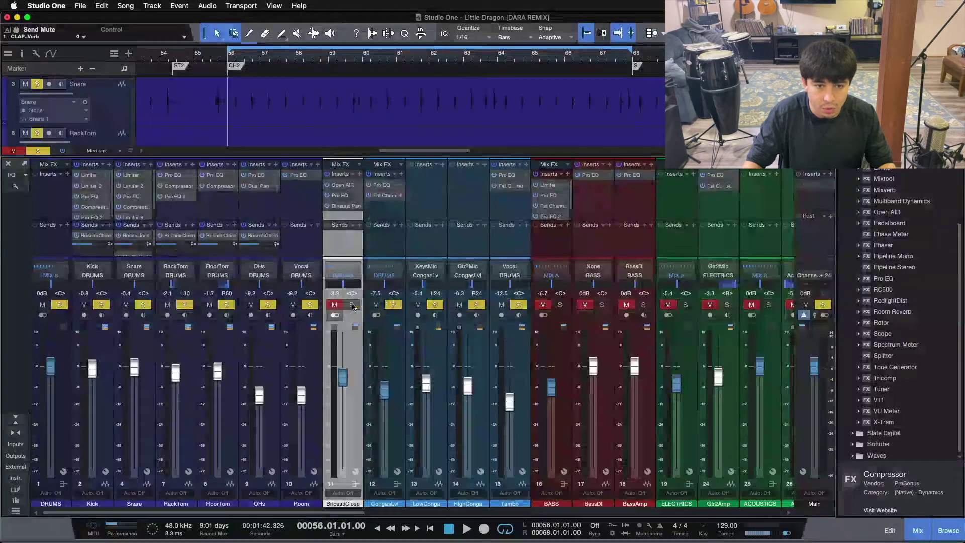
drag(377, 304, 460, 304)
click(352, 304)
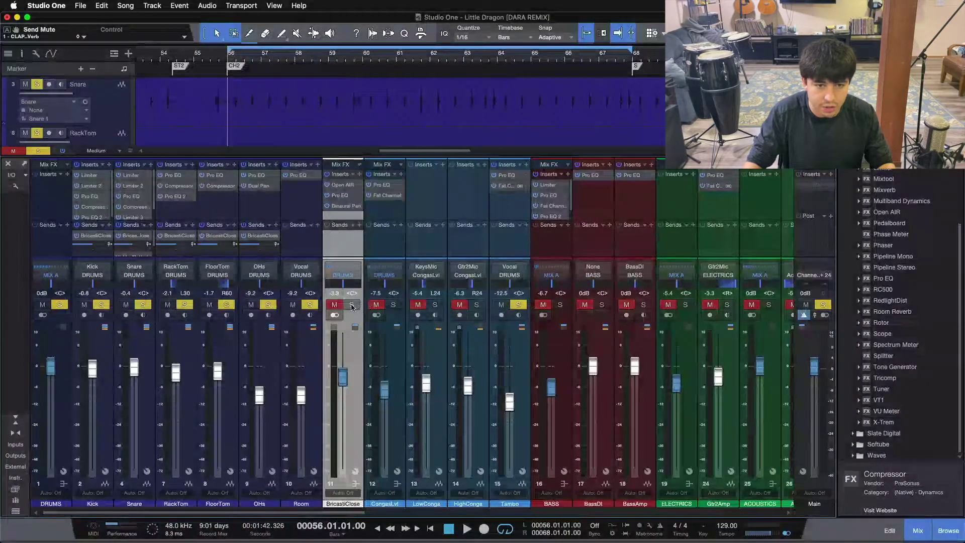
click(352, 305)
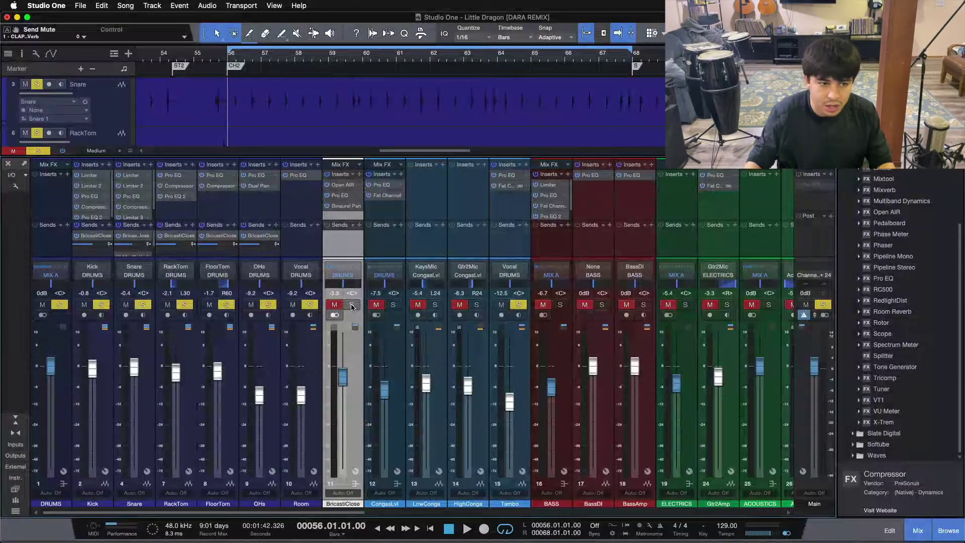
click(14, 419)
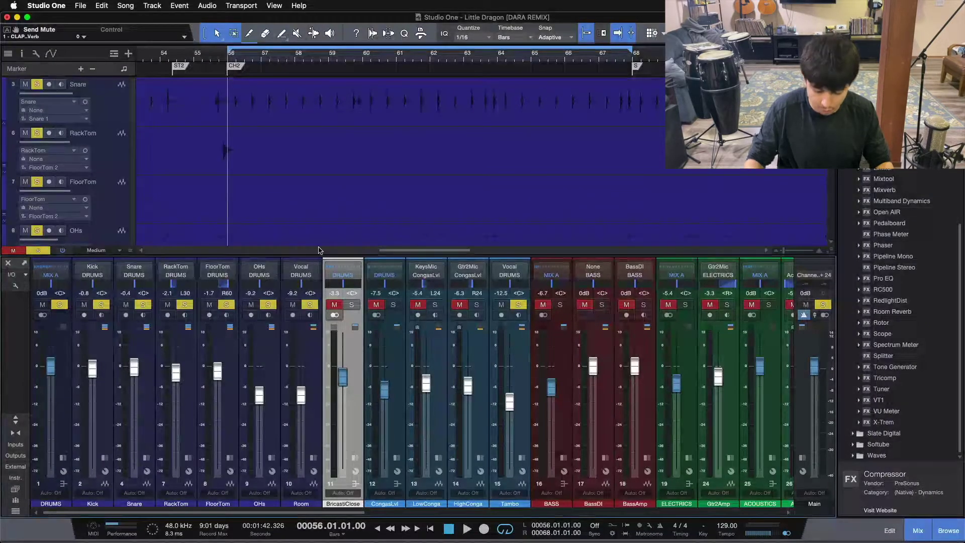
Step: Play the soloed drums from bar 56, toggling the BricastiClose solo to compare with and without reverb, leaving it soloed, and stop playback
key(space)
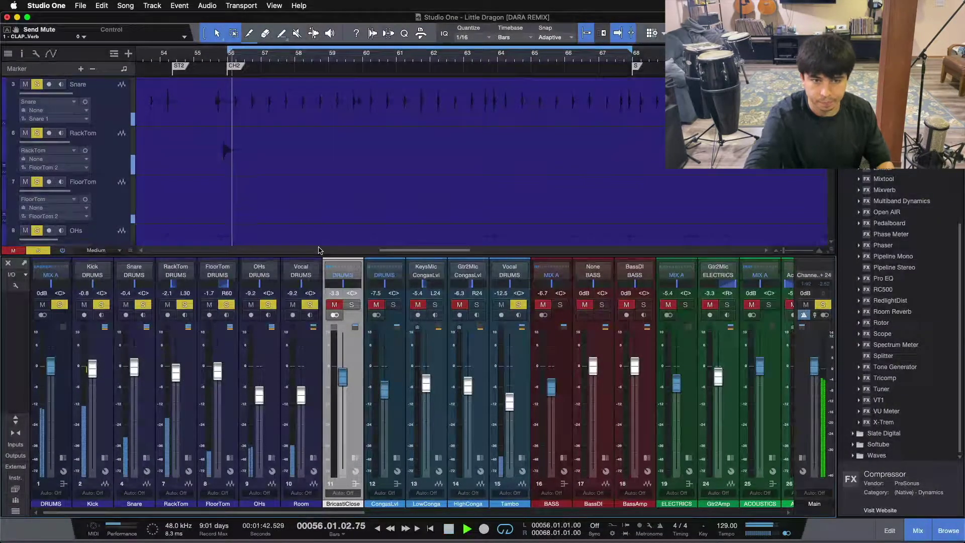
click(354, 305)
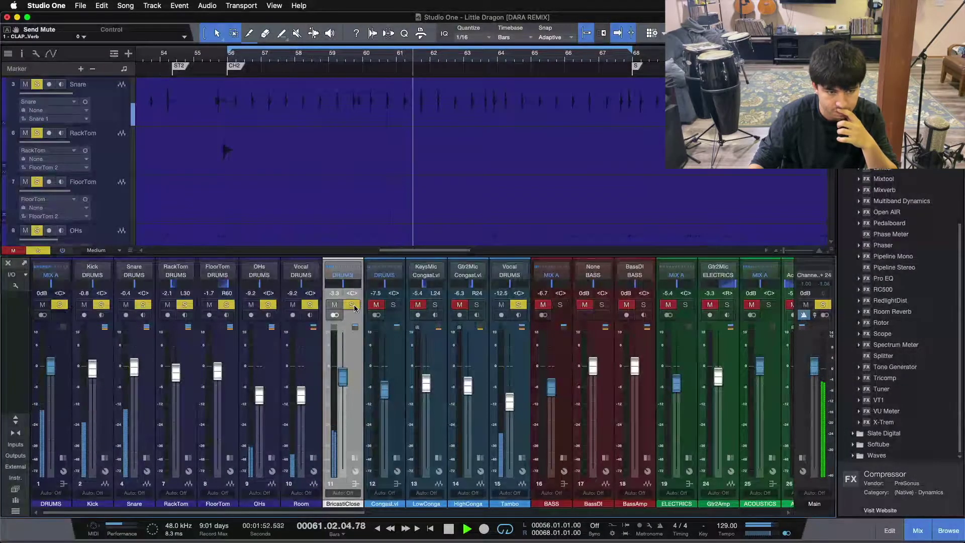
click(354, 304)
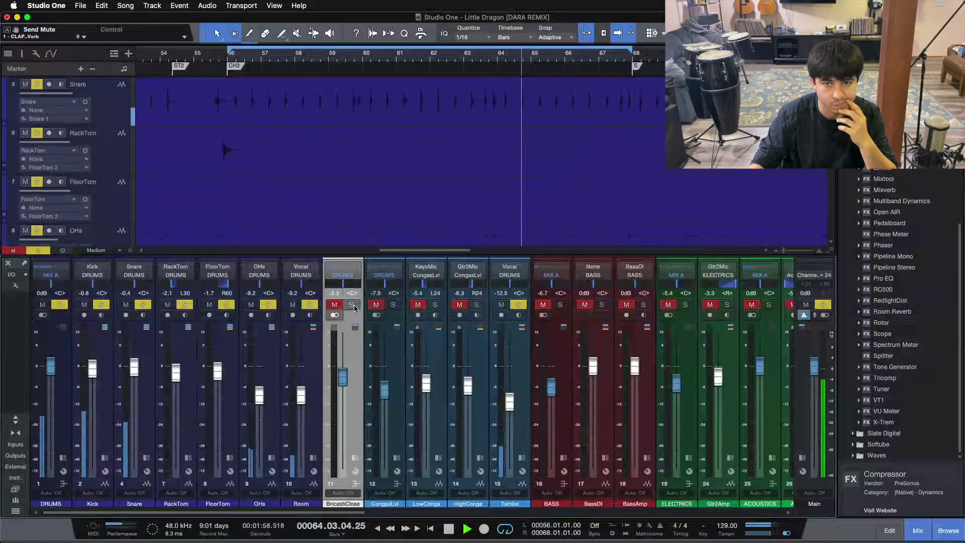
click(352, 305)
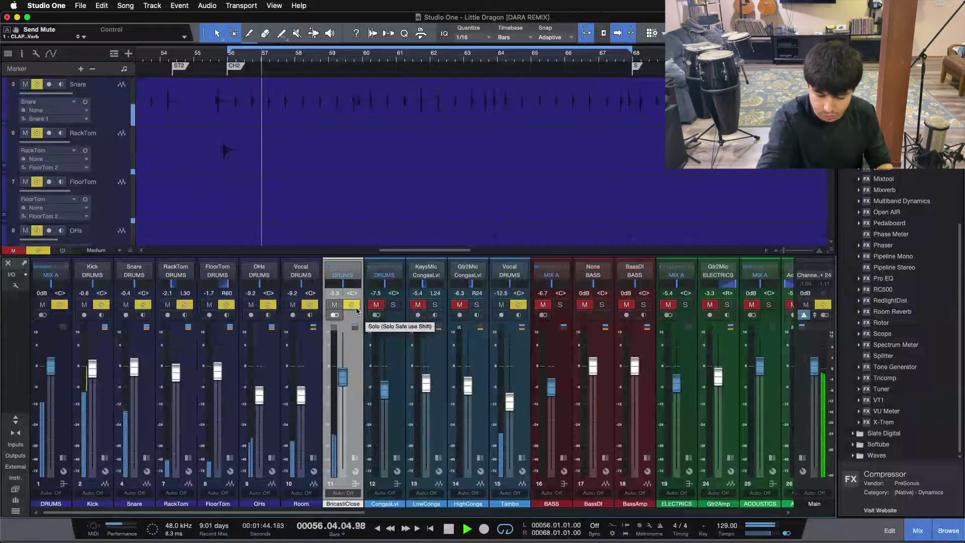
key(space)
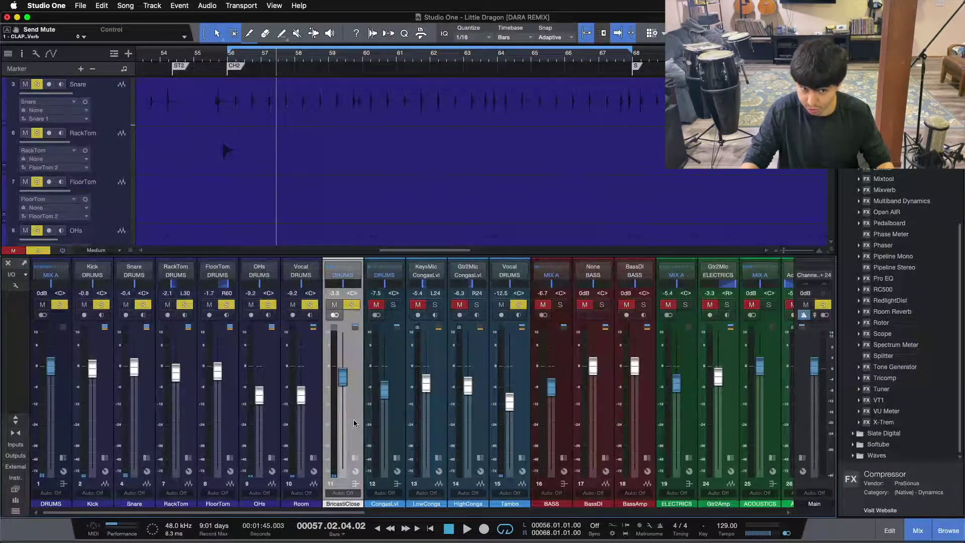
Step: Clear the solo on all channels and reselect the BricastiClose channel
click(353, 308)
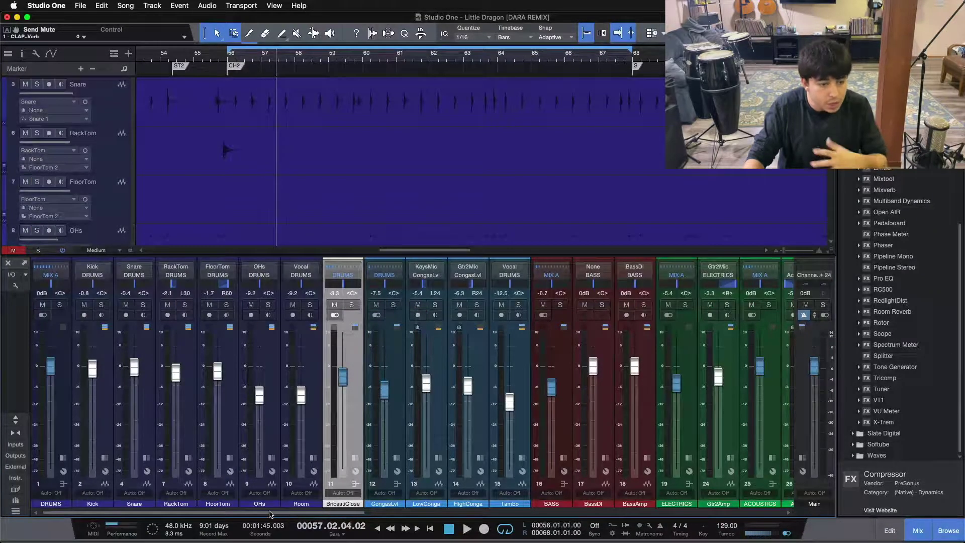
click(152, 409)
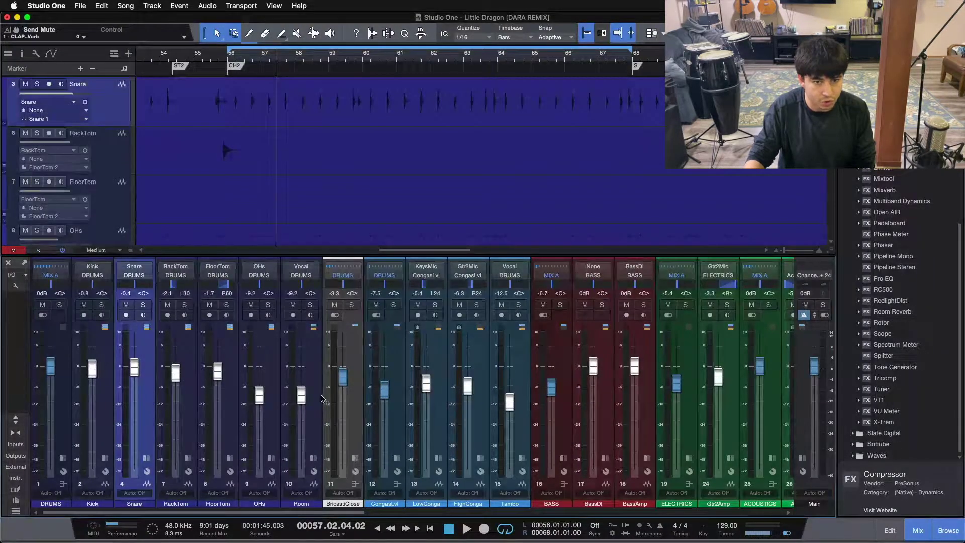
click(358, 401)
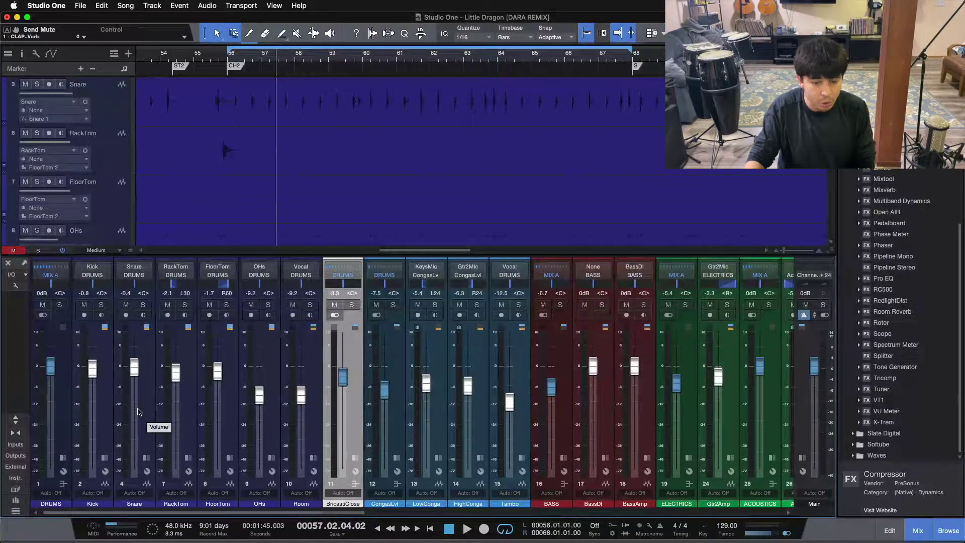
Step: Play the full mix from bar 56, muting and unmuting BricastiClose for comparison, leave it unmuted and stop playback
key(space)
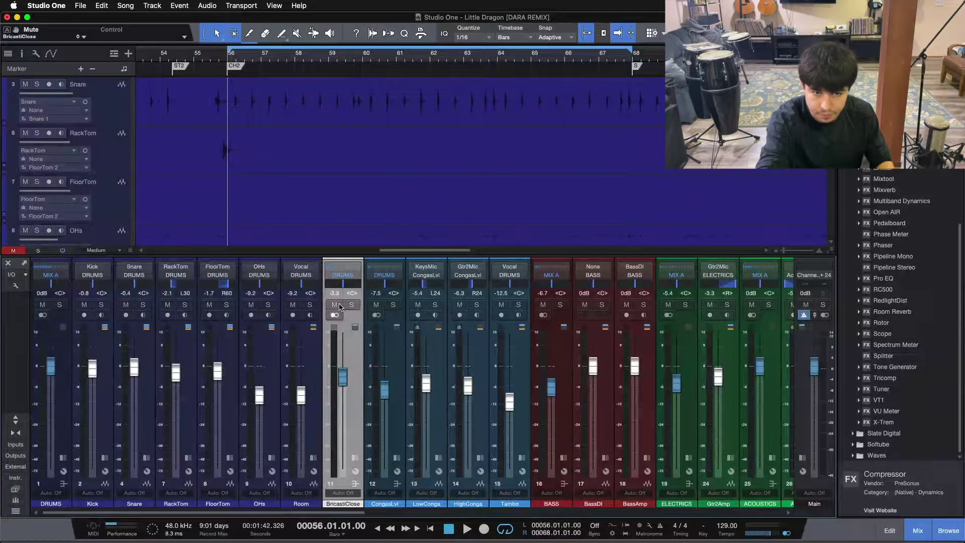
key(space)
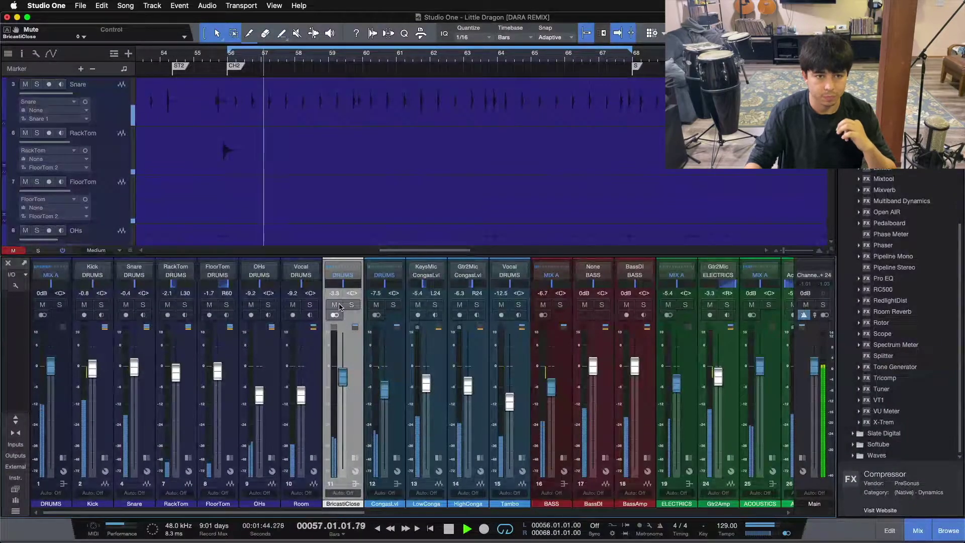
click(334, 305)
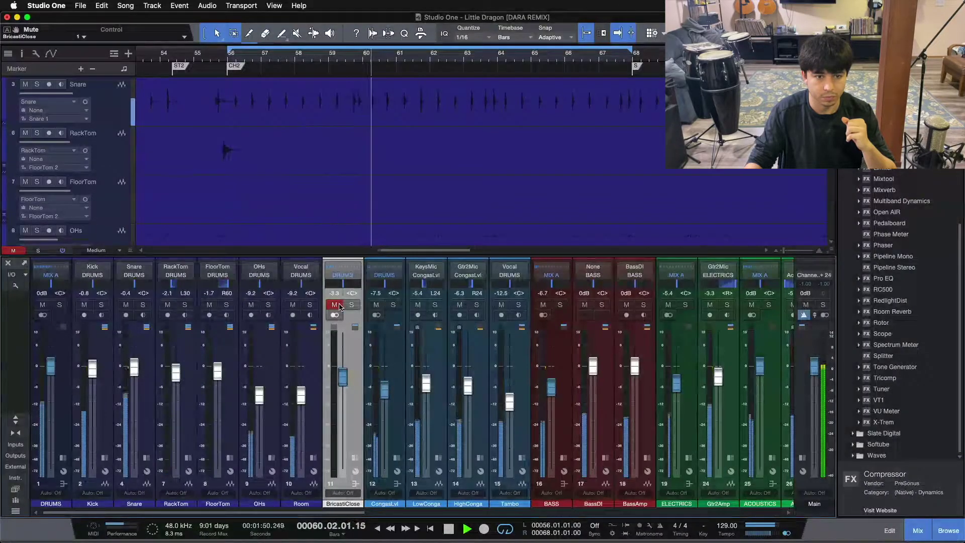
click(334, 304)
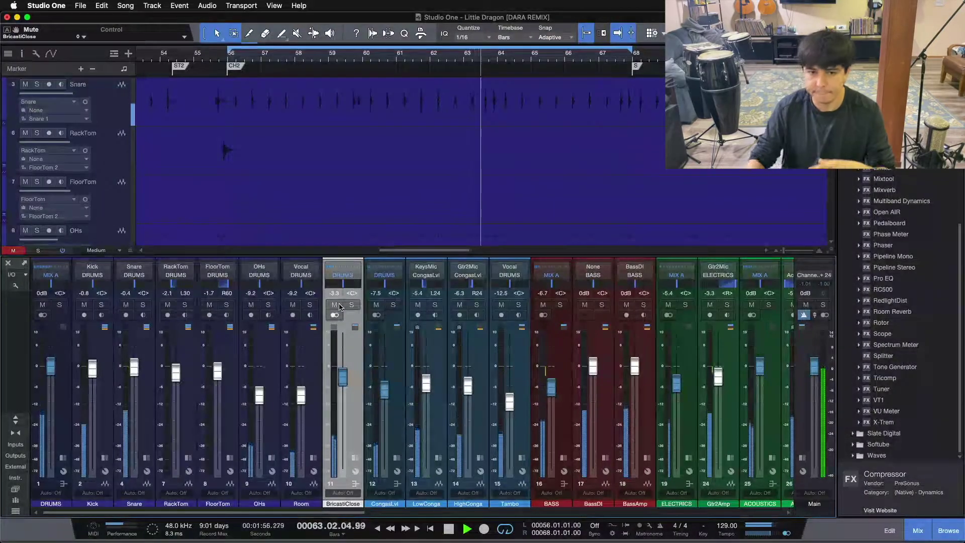
click(339, 305)
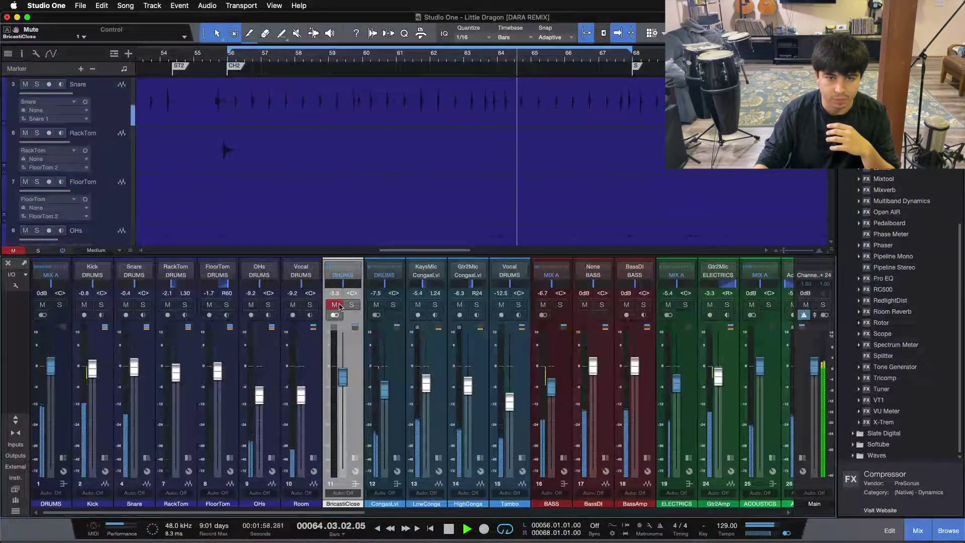
click(338, 305)
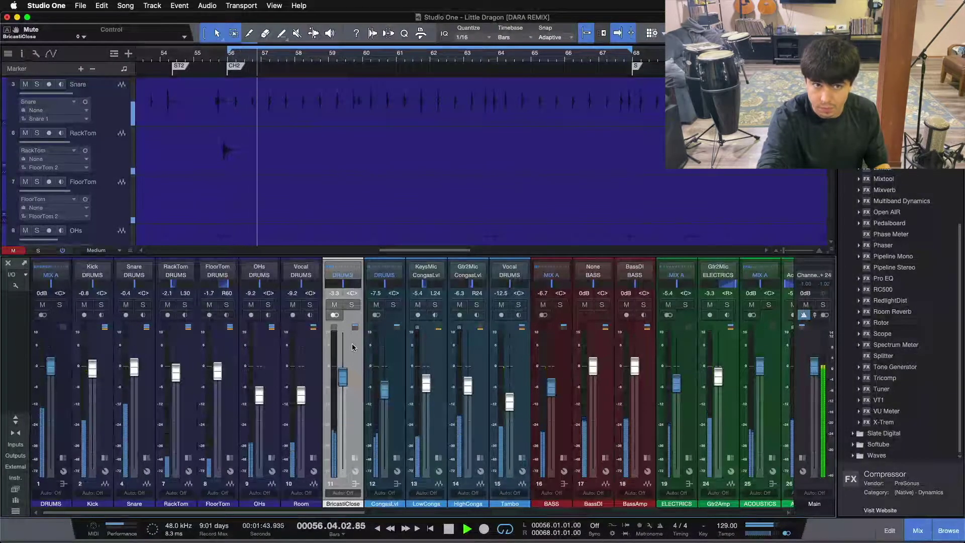
key(space)
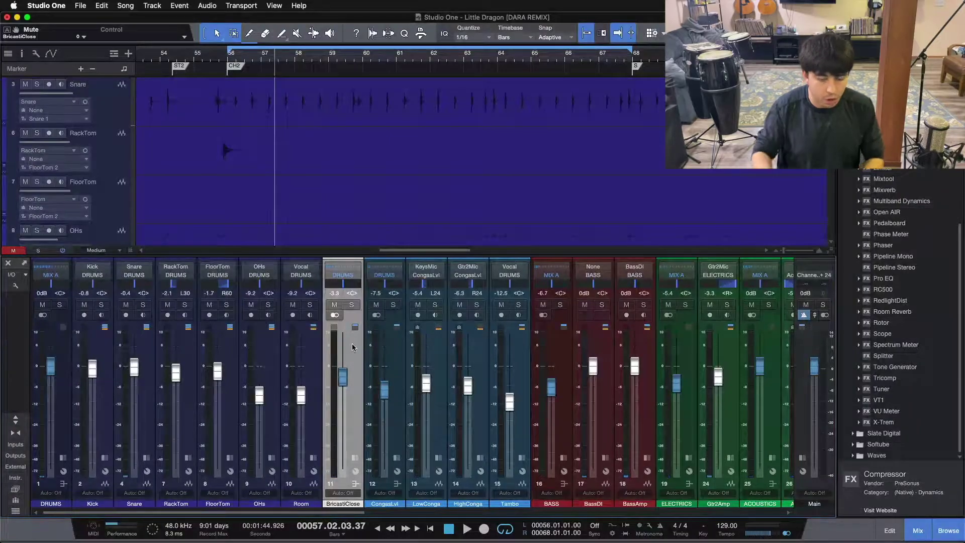
Step: Expand the BricastiClose channel, examine its Open AIR reverb settings and close the plug-in
click(355, 458)
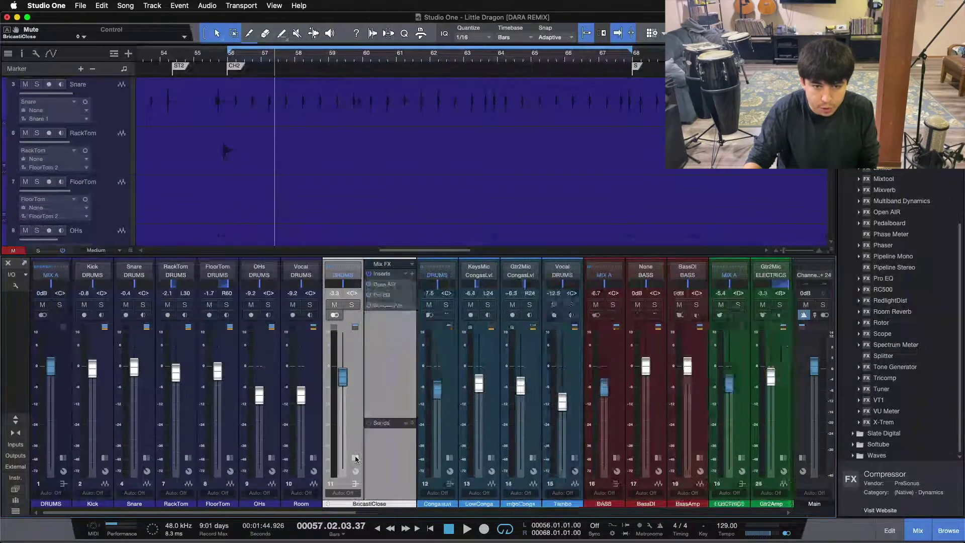
click(390, 287)
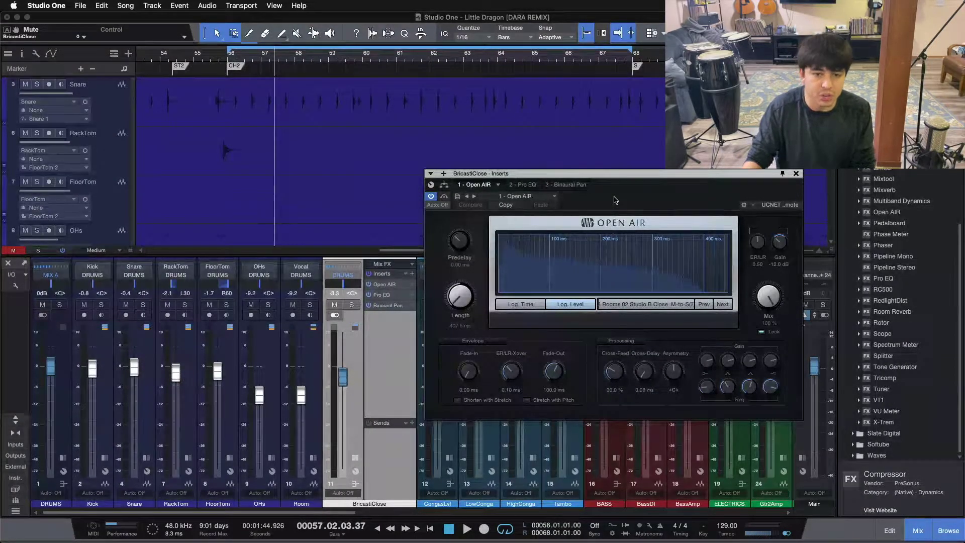
drag(609, 201, 614, 263)
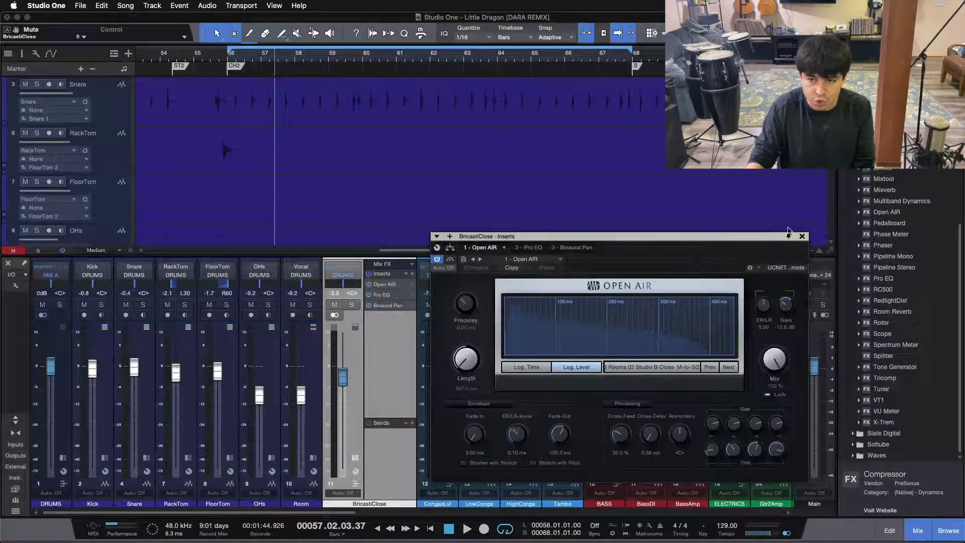
click(803, 236)
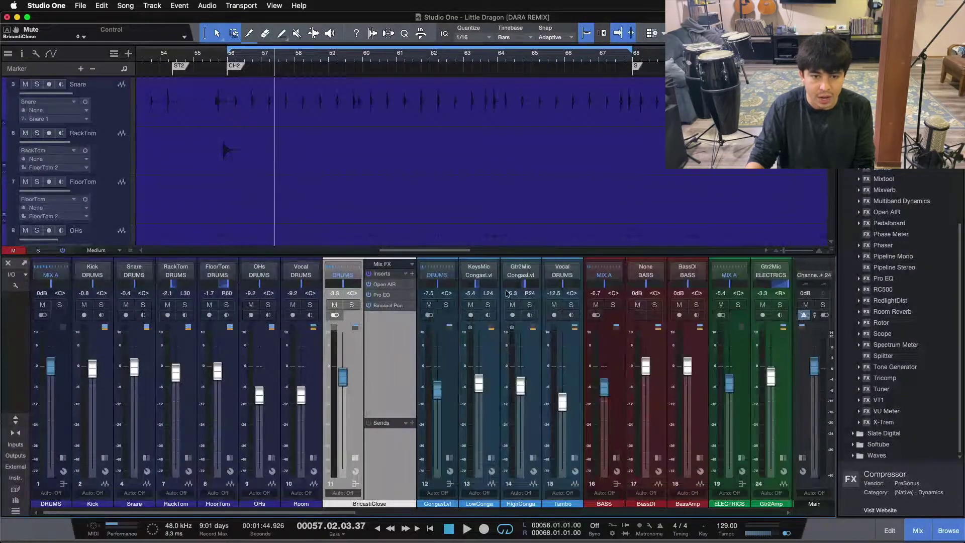
Step: Examine the Binaural Pan insert on BricastiClose, close the plug-in and collapse the channel
click(391, 284)
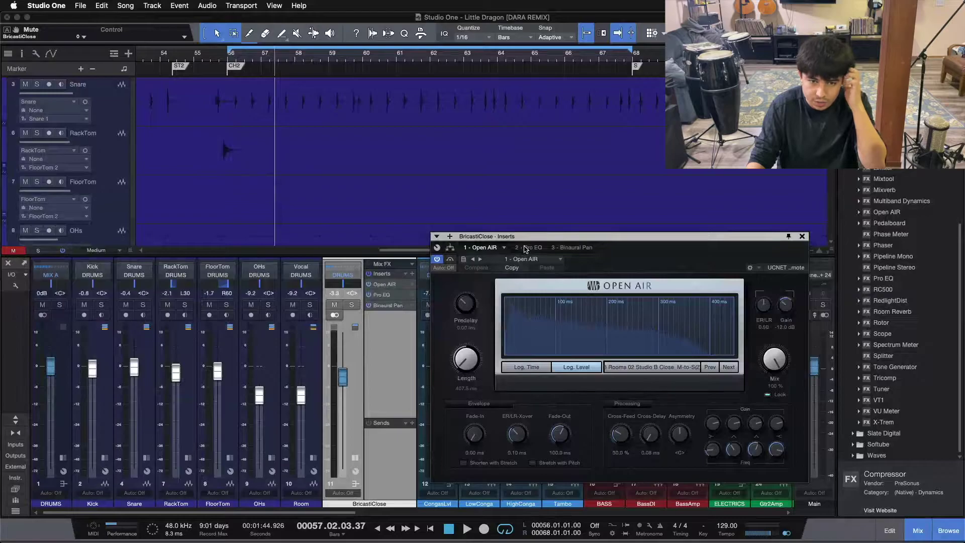
click(577, 247)
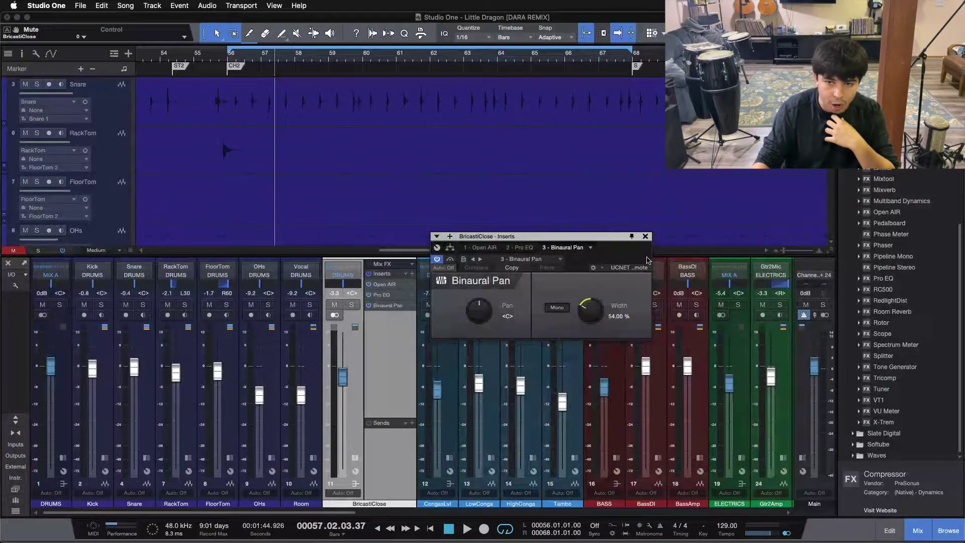
click(645, 237)
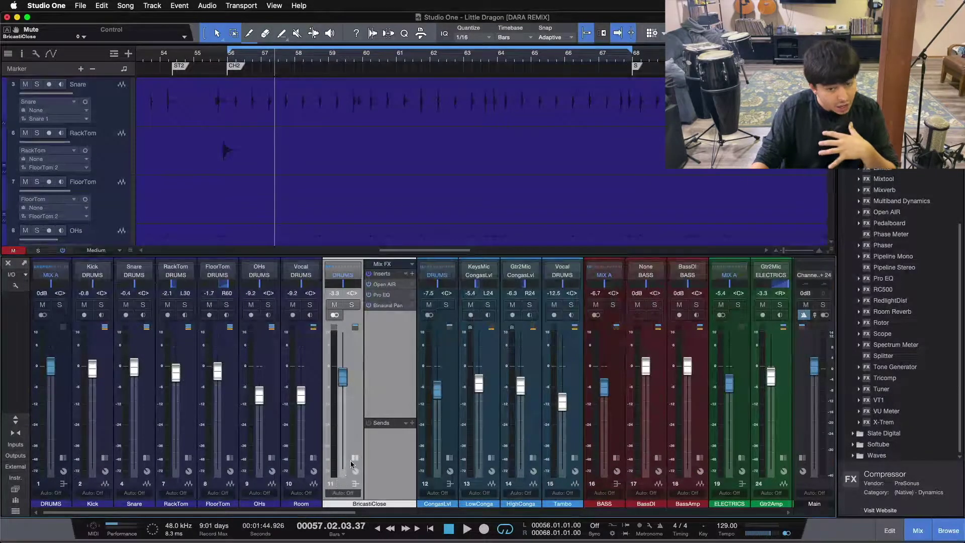
click(355, 458)
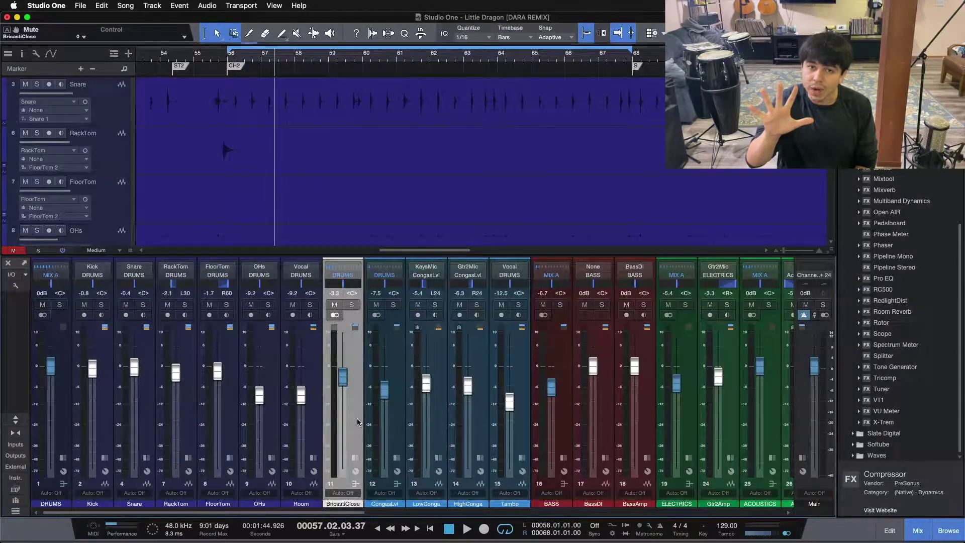
Step: Bring the MIX A bus into view in the mixer and select it to show its Console Shaper, Fat Channel and Tape effects
scroll(821, 465, right, 15)
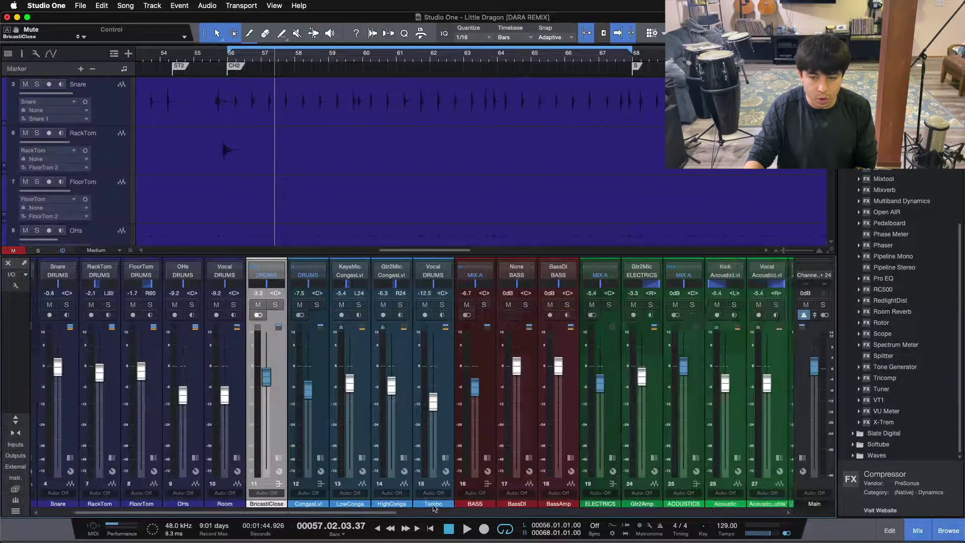
click(752, 518)
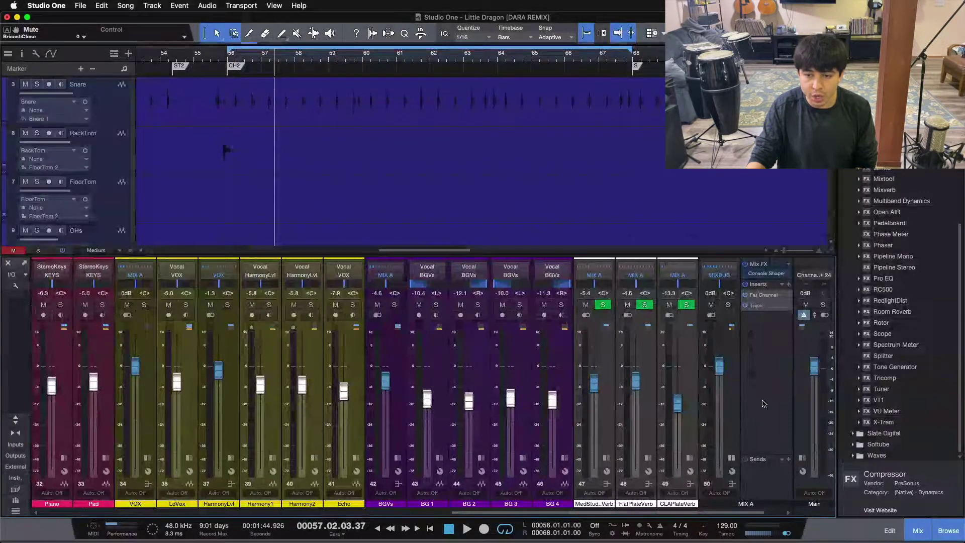
scroll(753, 518, right, 1)
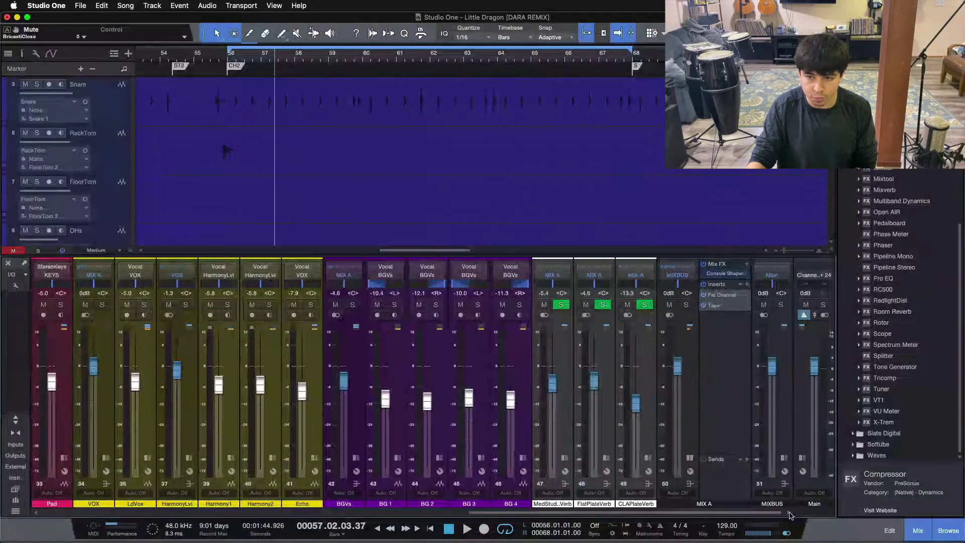
click(736, 380)
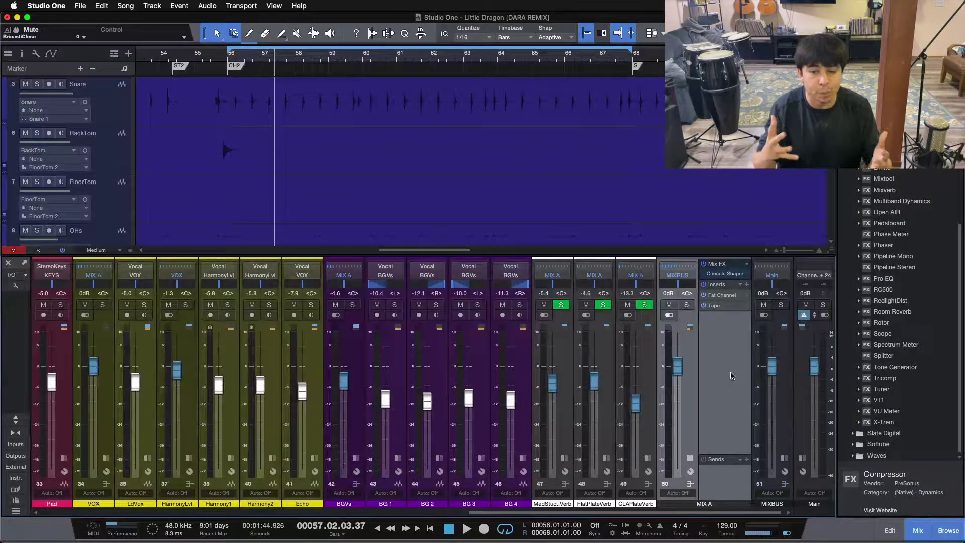
Step: Collapse MIX A, expand the LdVox channel, examine its Fat Channel FET compressor settings, then close the plug-in and collapse the channel
click(690, 458)
drag(696, 515, 642, 515)
click(334, 458)
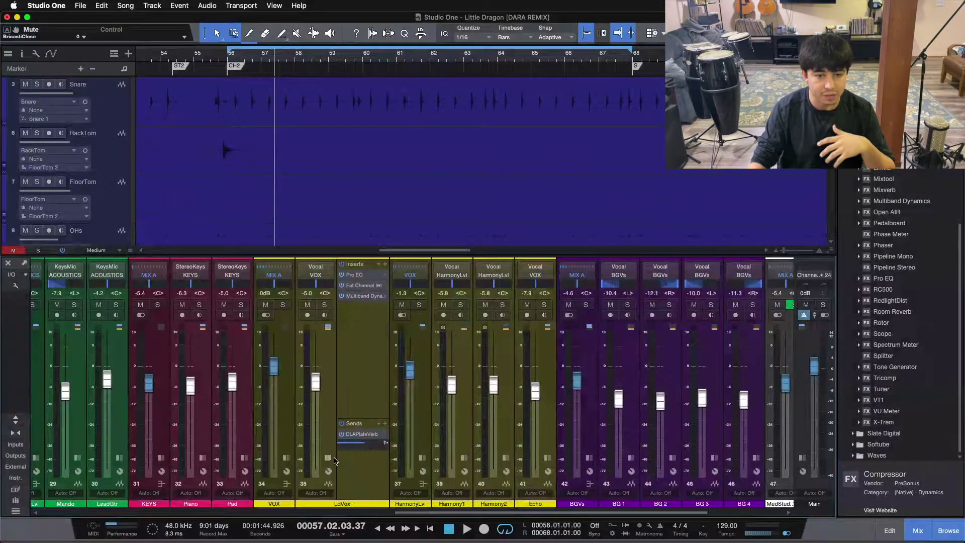
click(362, 285)
drag(680, 290, 637, 288)
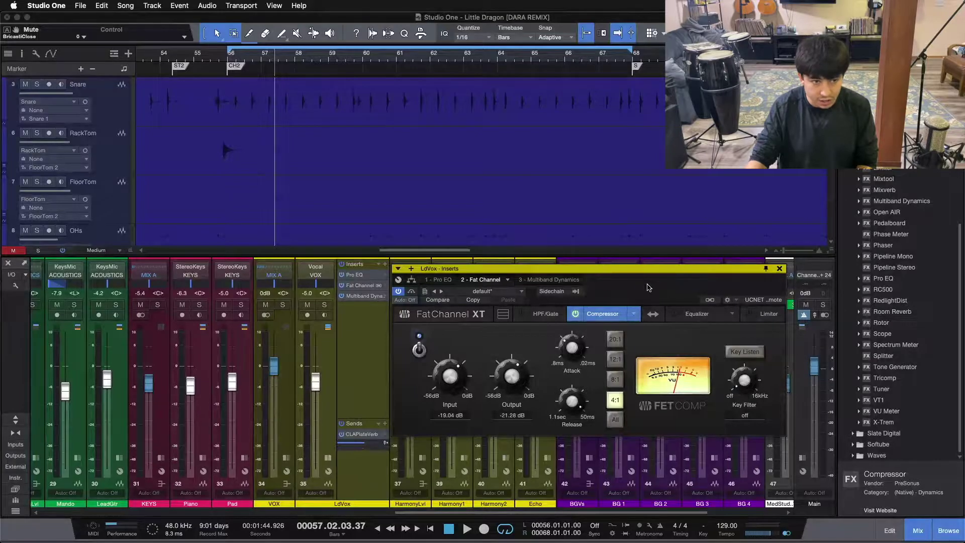
click(779, 269)
click(388, 368)
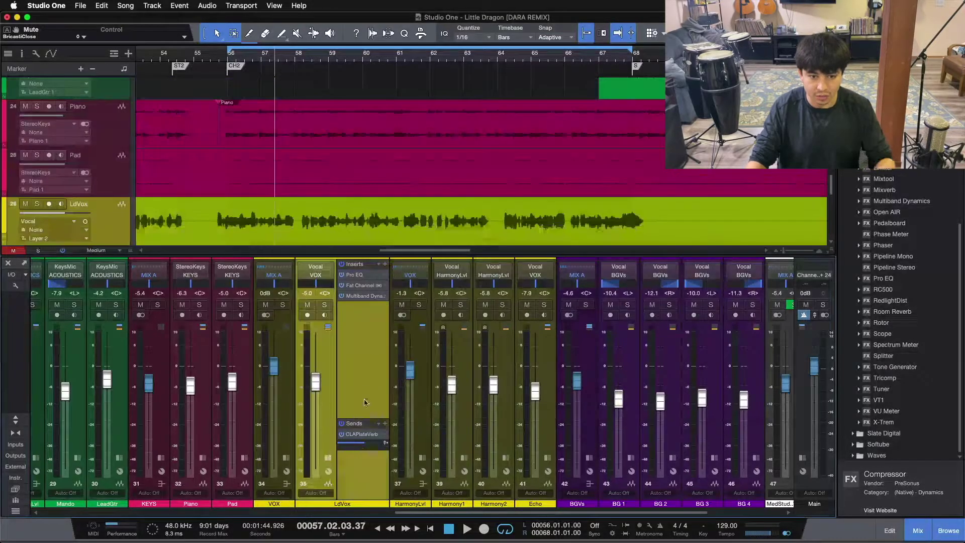
click(327, 456)
Step: Expand the BassDI channel in the mixer, examine its Pro EQ filter curve and close the plug-in
drag(423, 512, 197, 514)
click(328, 458)
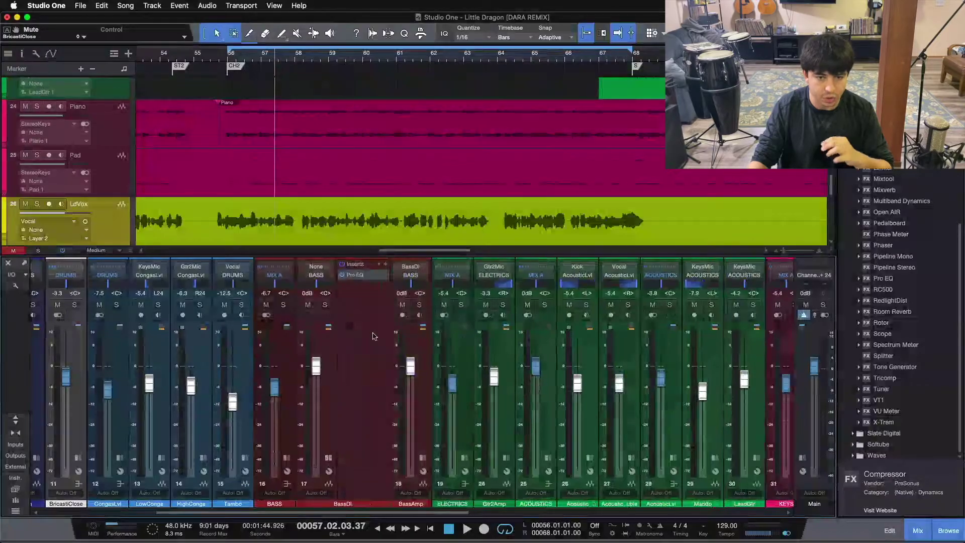
click(365, 279)
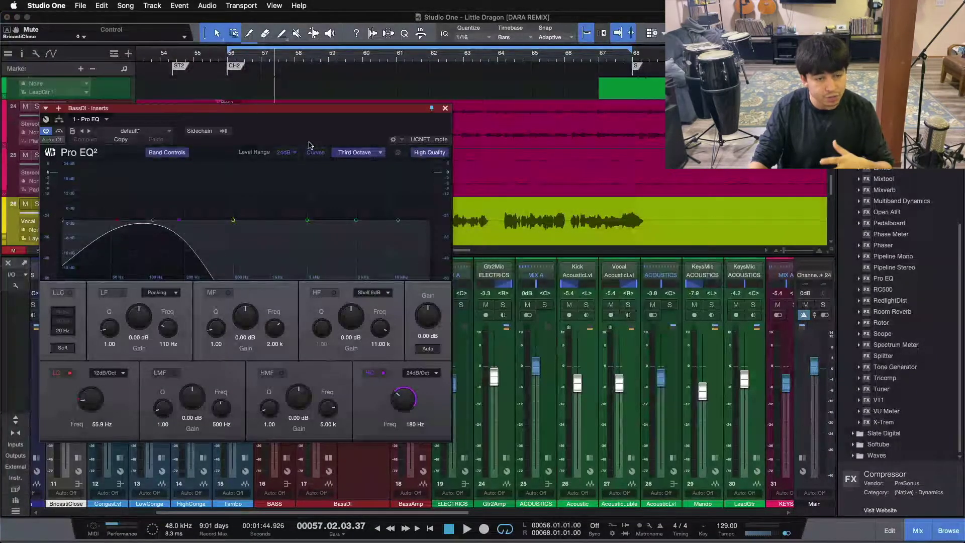
click(445, 108)
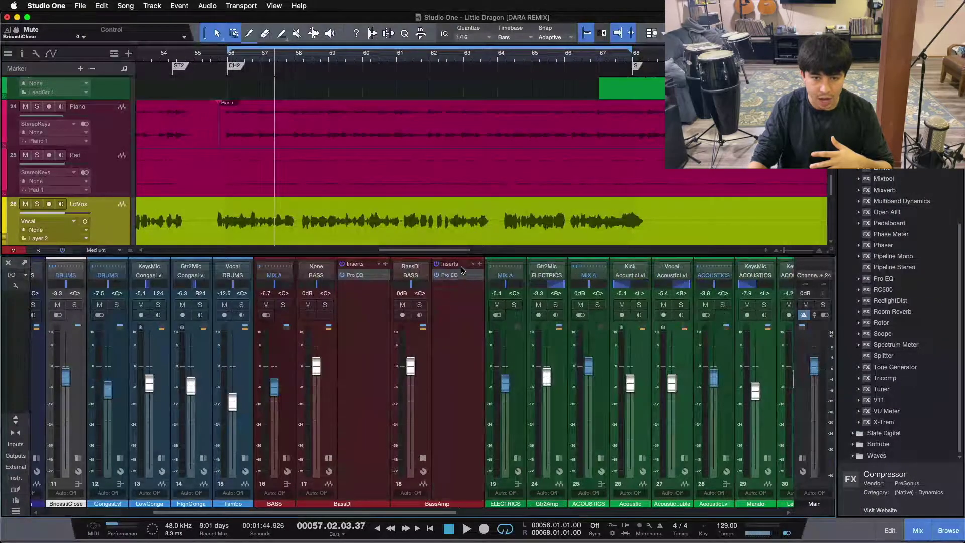
Step: Examine the Pro EQ filter curve on BassAmp, collapse the BassAmp and BassDI channels and close the plug-in
click(458, 274)
drag(697, 189, 732, 193)
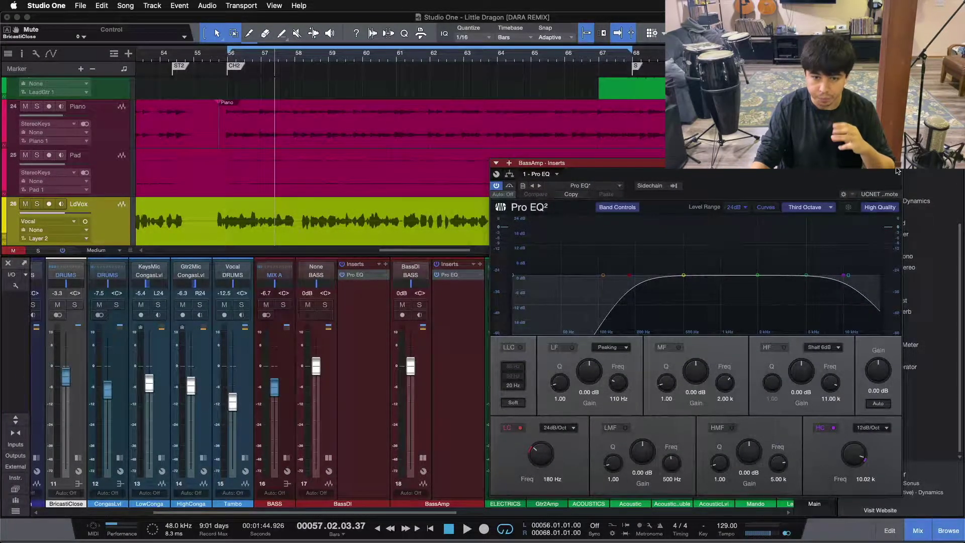
click(423, 458)
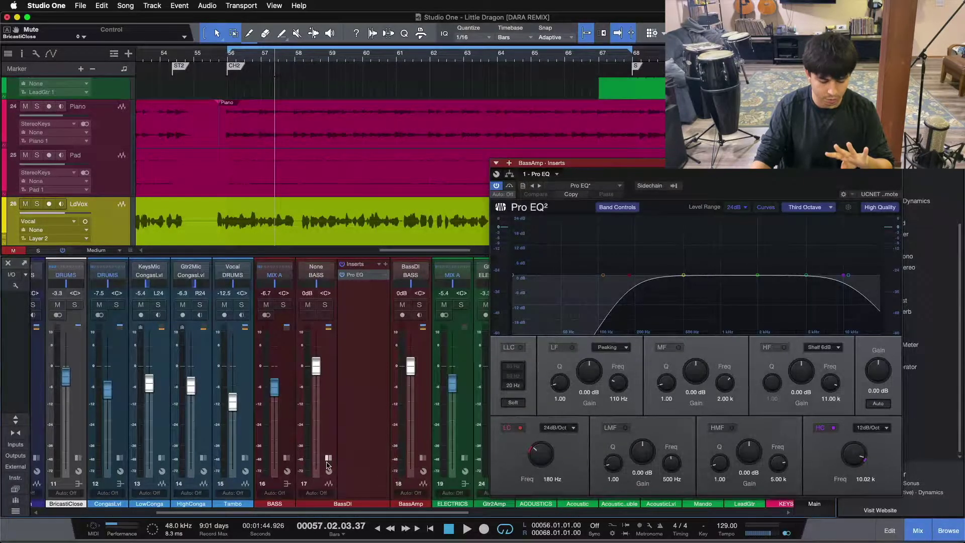
click(327, 459)
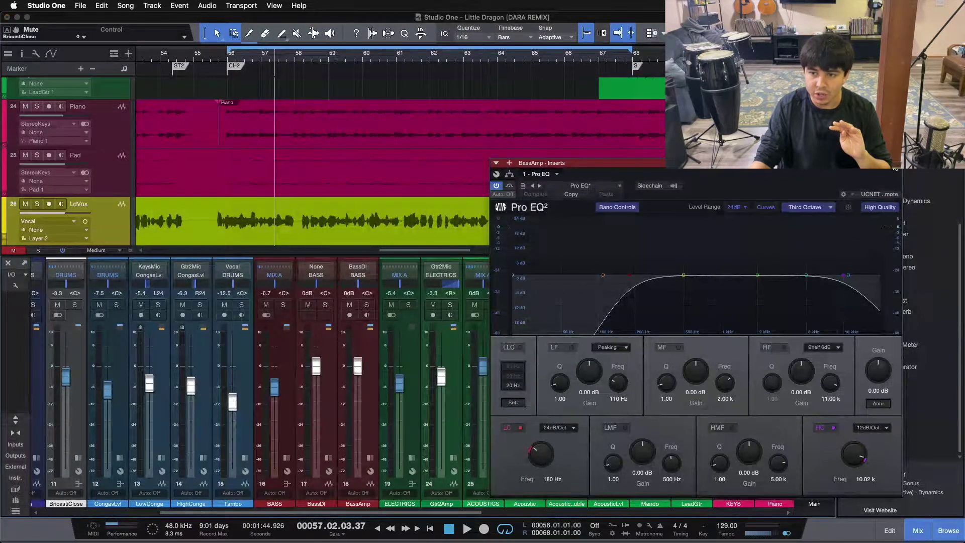
click(895, 169)
Step: Expand the CLAPlateVerb channel, examine its Room Reverb settings, close the plug-in and collapse the channel
scroll(785, 484, right, 10)
click(722, 483)
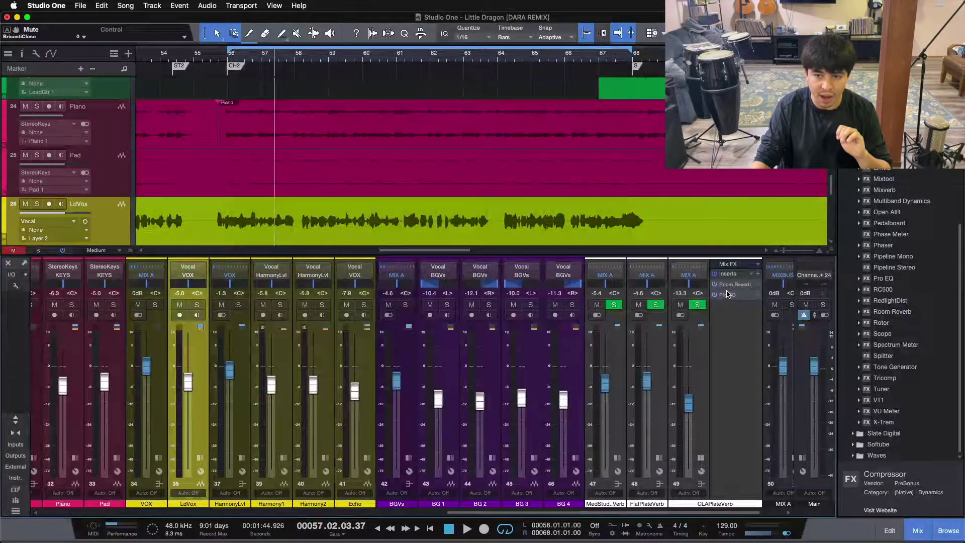
click(728, 284)
drag(324, 219, 490, 212)
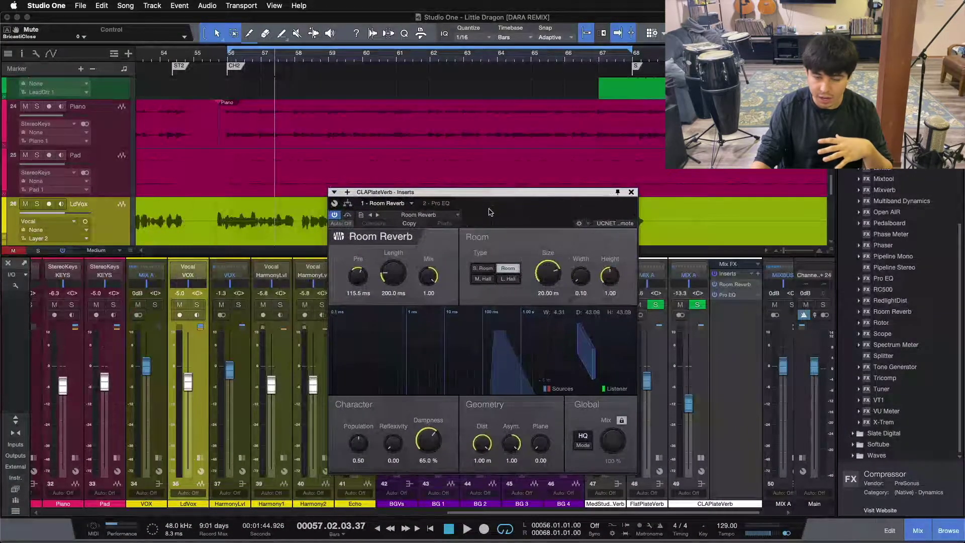
click(631, 192)
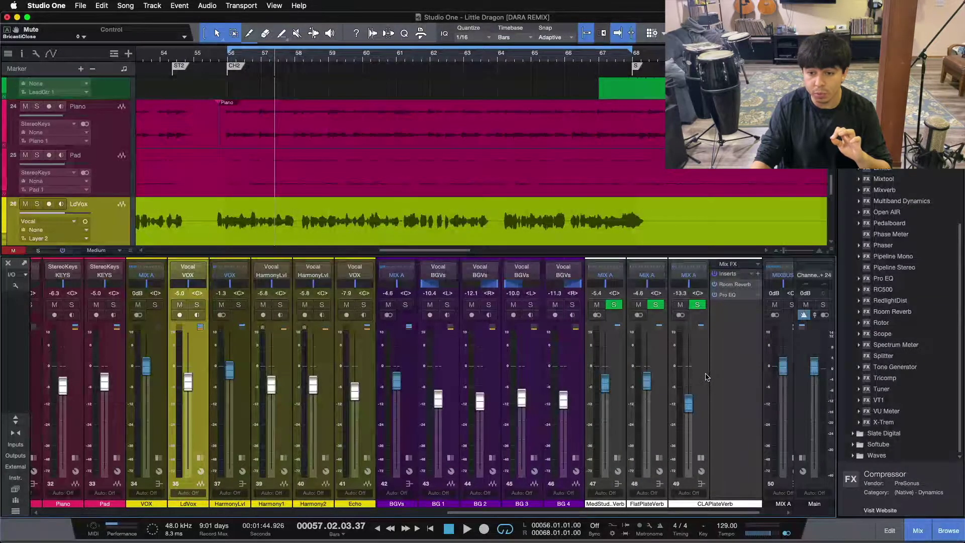
click(701, 458)
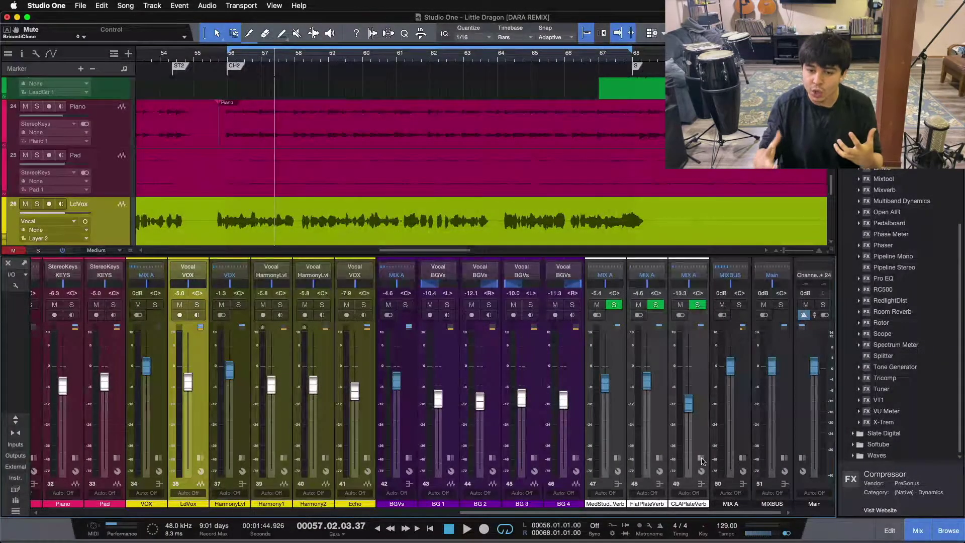
Step: Return to the drum channels in the mixer and expand BricastiClose to show its inserts
drag(591, 512, 176, 503)
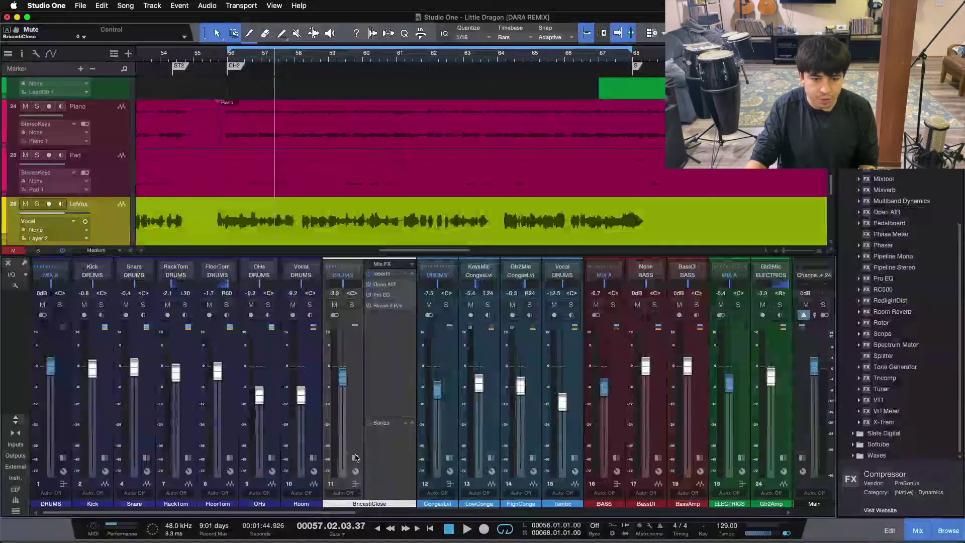